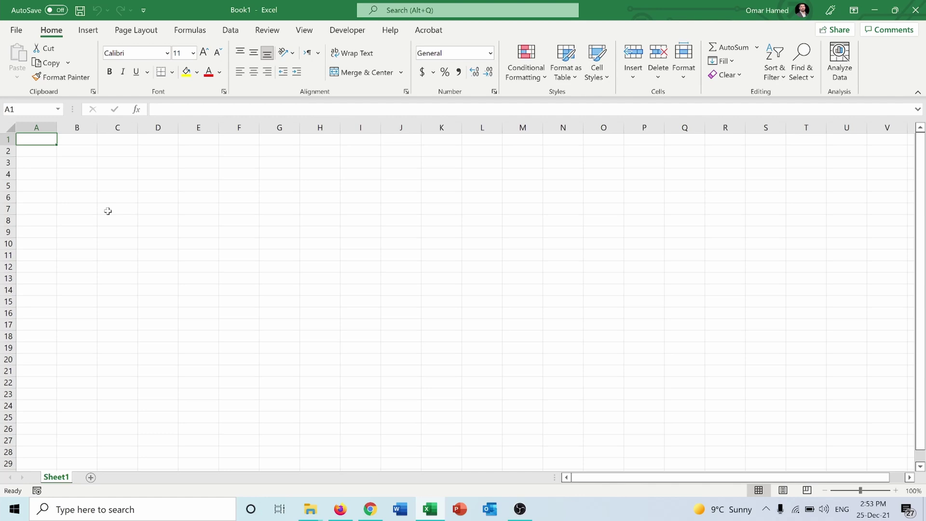
Open the Insert Symbol dialog and switch its font to Segoe UI Symbol.
{"action": "left_click", "coordinate": [95, 34]}
{"action": "left_click", "coordinate": [871, 77]}
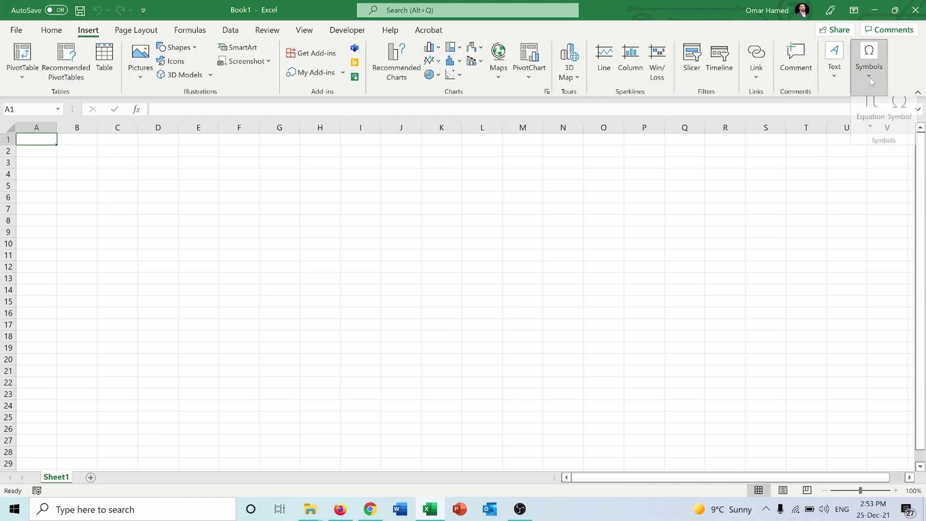
{"action": "left_click", "coordinate": [900, 115]}
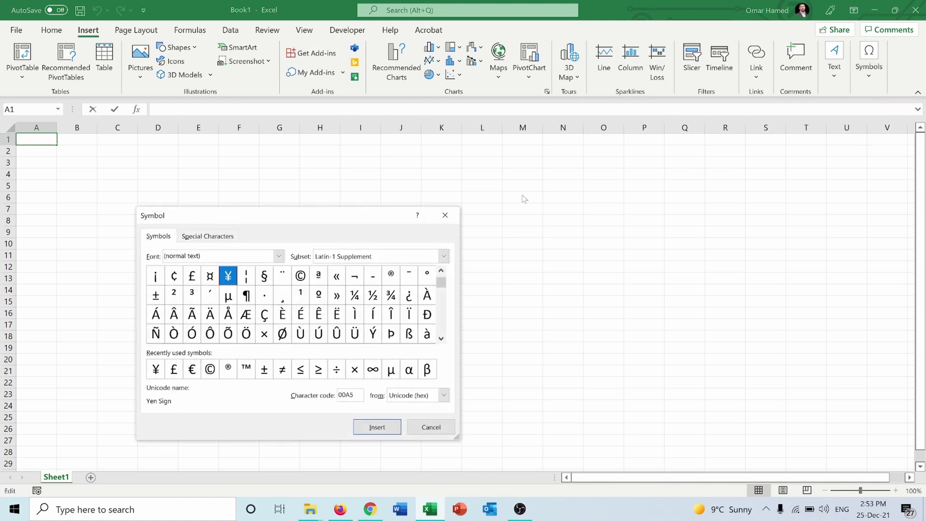
{"action": "left_click", "coordinate": [279, 256]}
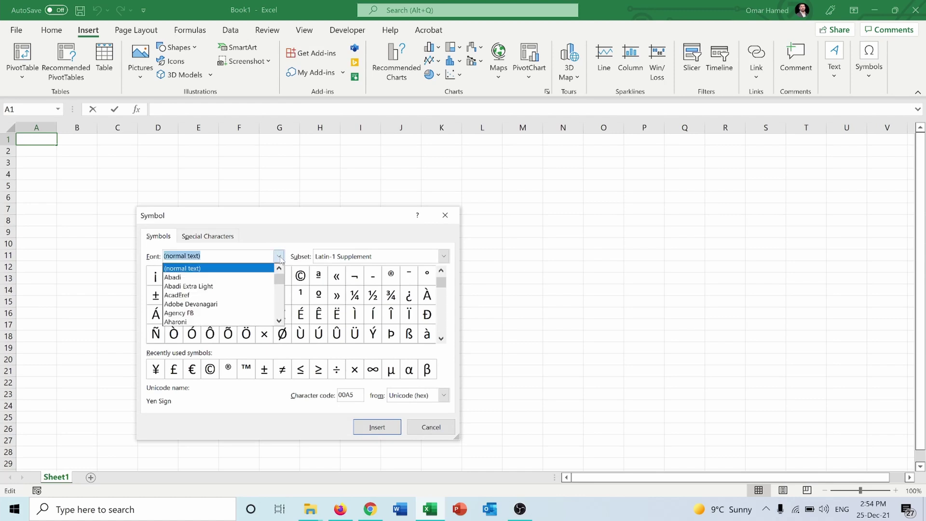
{"action": "type", "text": "segoe"}
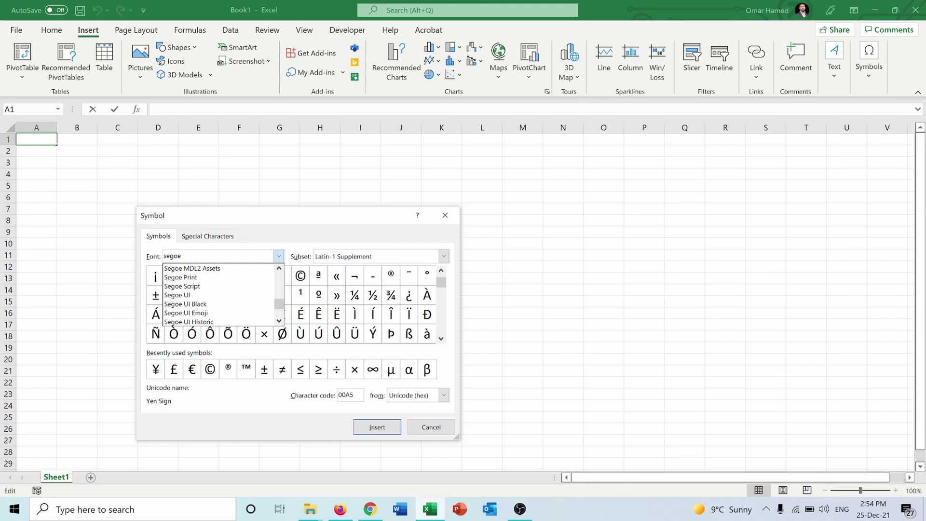
{"action": "left_click", "coordinate": [279, 321]}
{"action": "left_click", "coordinate": [279, 321]}
{"action": "left_click", "coordinate": [279, 321]}
{"action": "left_click", "coordinate": [279, 322]}
{"action": "left_click", "coordinate": [279, 322]}
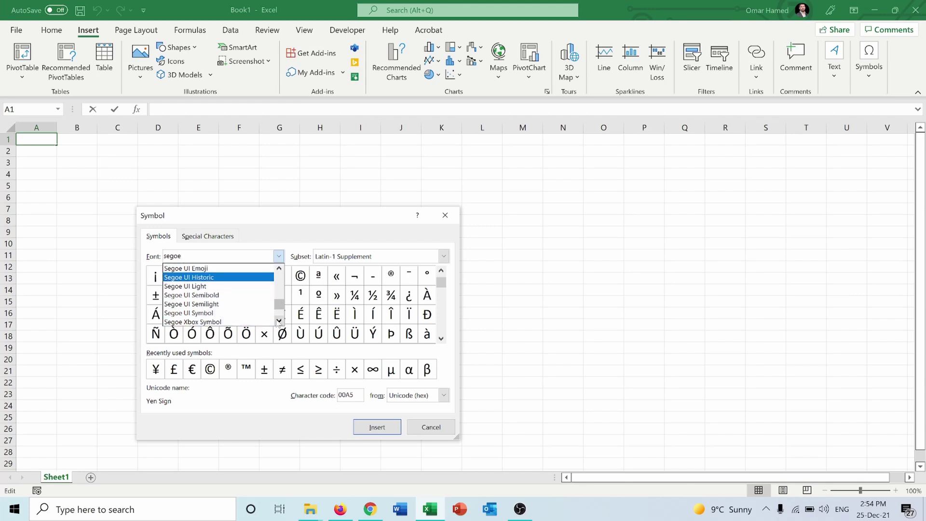
{"action": "left_click", "coordinate": [213, 313]}
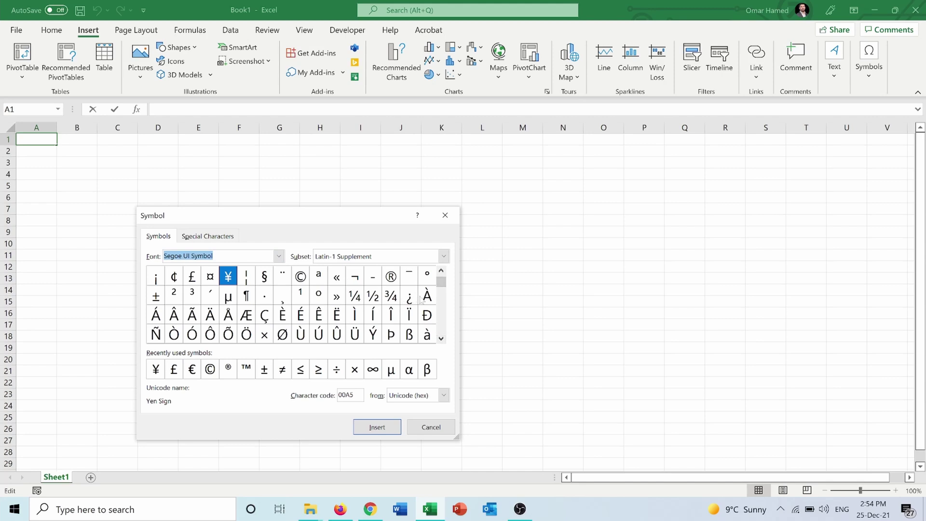
Scroll to Miscellaneous Symbols and insert Die Face-1, Die Face-2 and Die Face-3 into A1.
{"action": "left_click", "coordinate": [441, 339]}
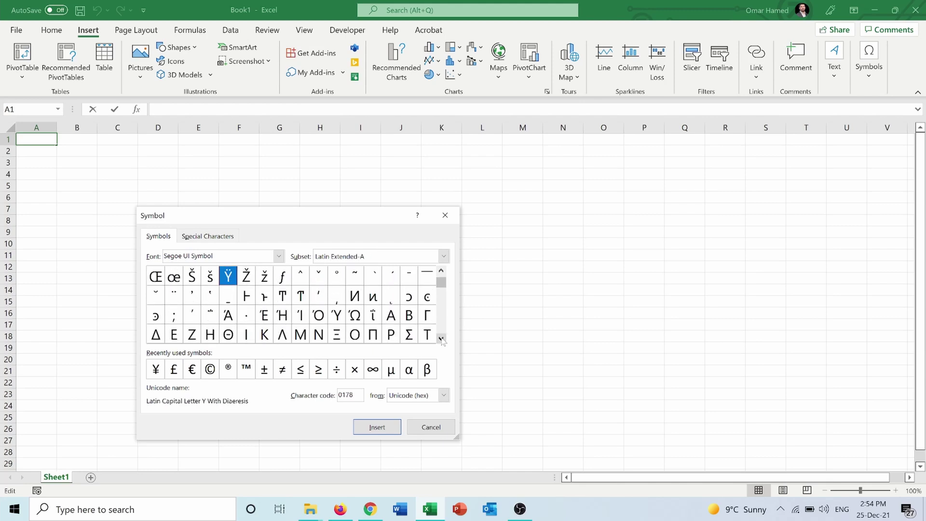
{"action": "left_click_drag", "start_coordinate": [442, 339], "coordinate": [442, 339]}
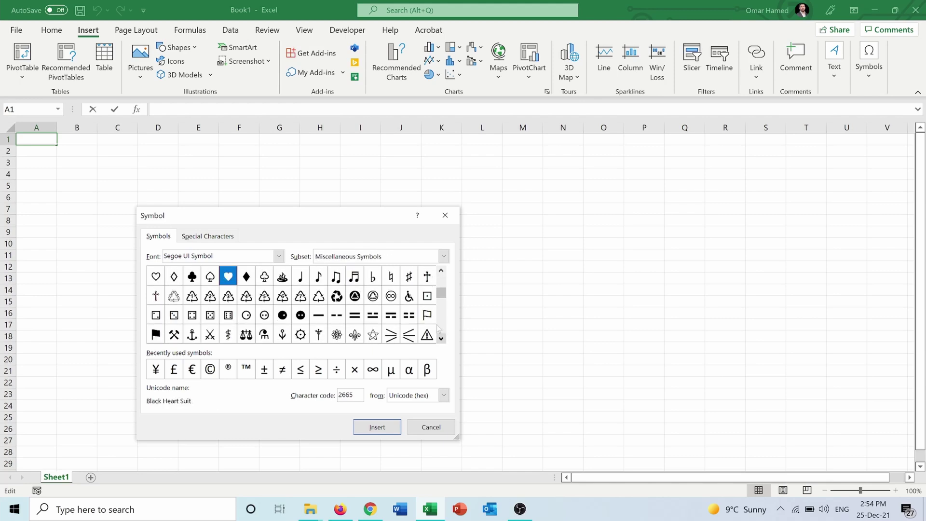
{"action": "left_click", "coordinate": [428, 297]}
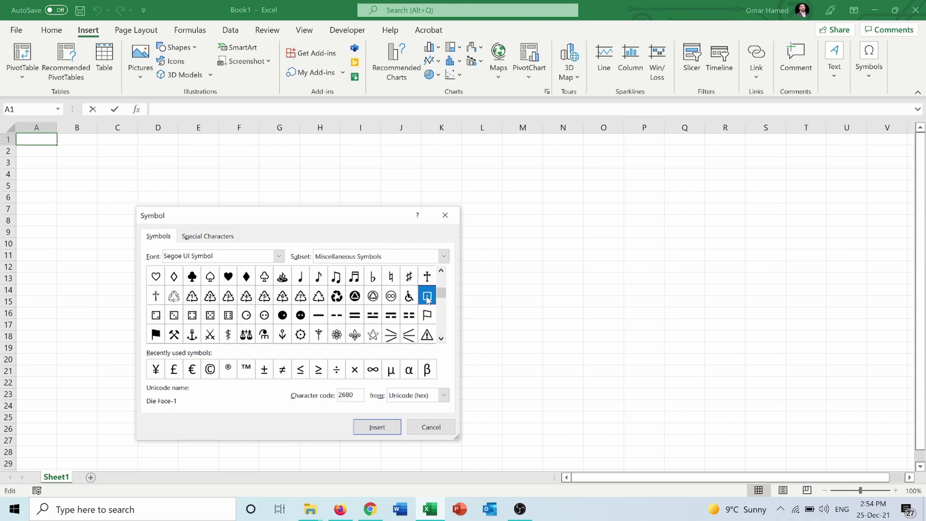
{"action": "left_click", "coordinate": [372, 426]}
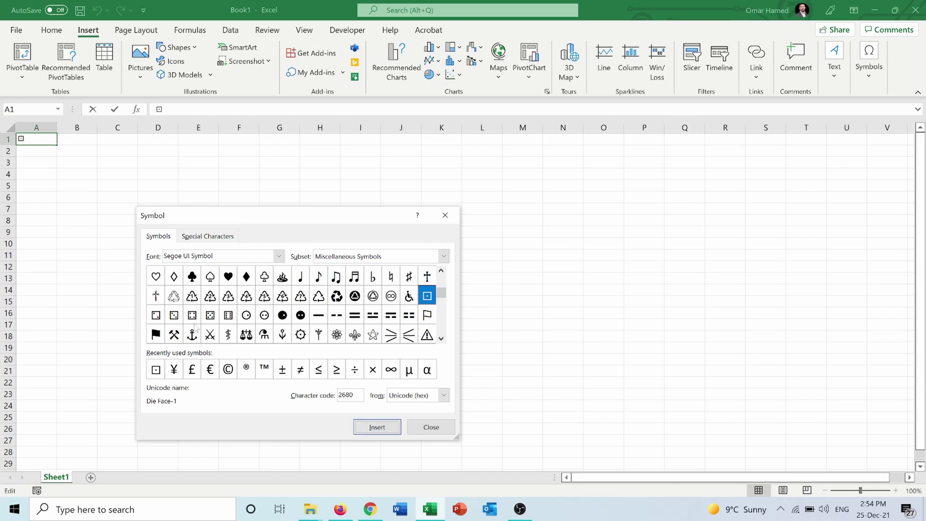
{"action": "left_click", "coordinate": [154, 316]}
{"action": "left_click", "coordinate": [371, 427]}
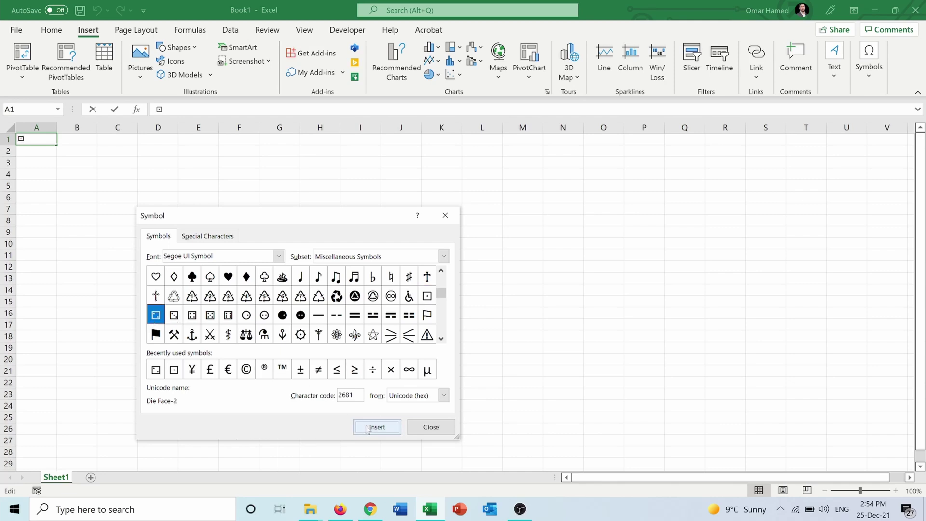
{"action": "left_click", "coordinate": [175, 315]}
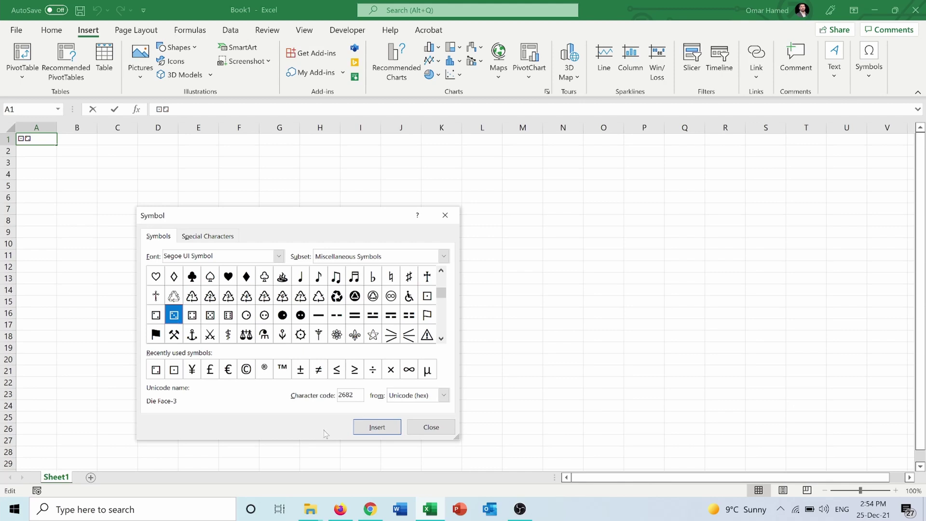
{"action": "left_click", "coordinate": [375, 426]}
Insert Die Face-4, Die Face-5 and Die Face-6 into A1, then close the Symbol dialog.
{"action": "left_click", "coordinate": [192, 315]}
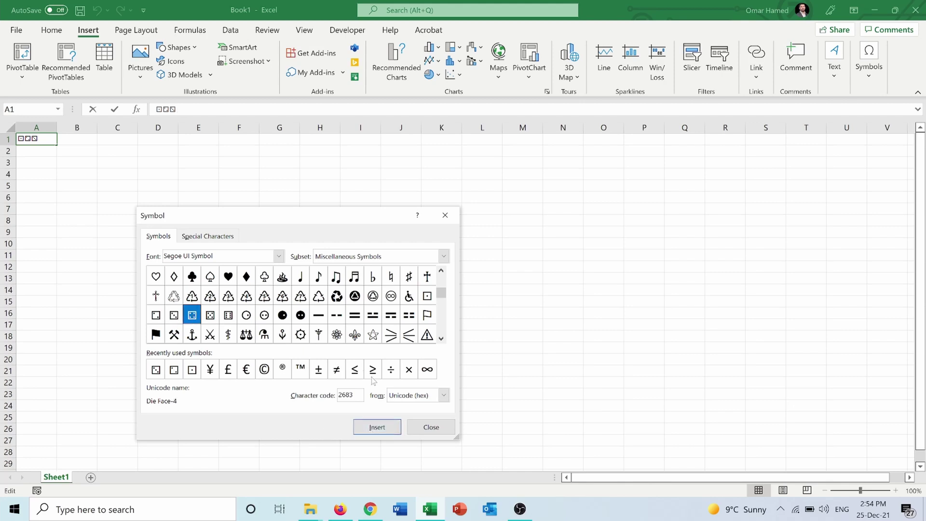
{"action": "left_click", "coordinate": [386, 428]}
{"action": "left_click", "coordinate": [210, 314]}
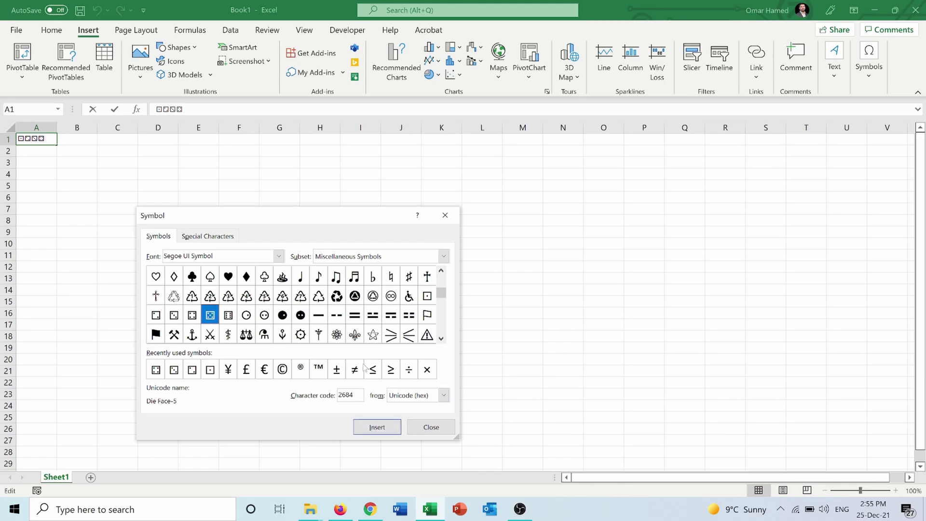
{"action": "left_click", "coordinate": [386, 428]}
{"action": "left_click", "coordinate": [228, 315]}
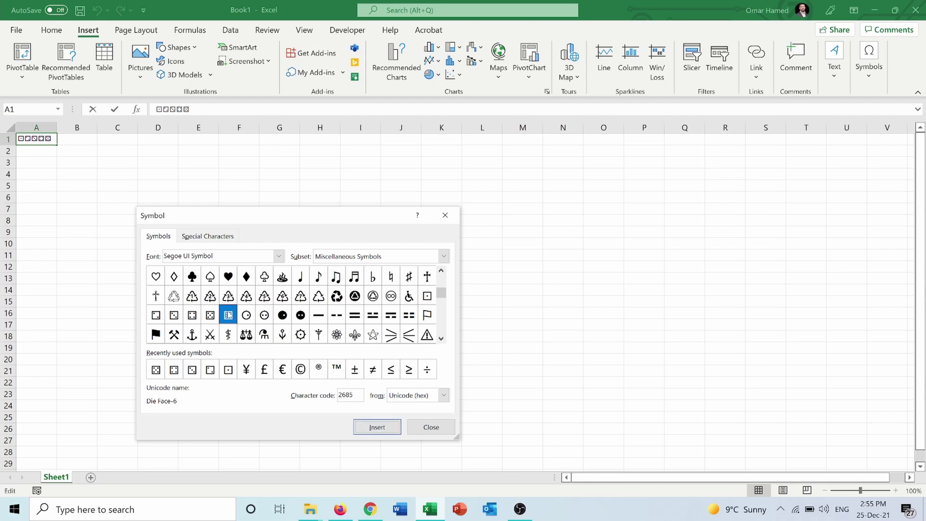
{"action": "left_click", "coordinate": [386, 428]}
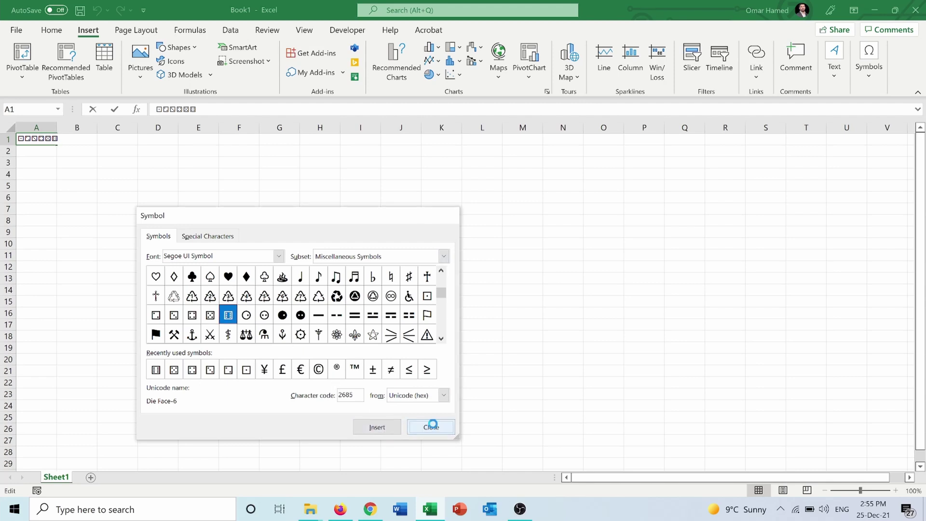
{"action": "left_click", "coordinate": [431, 427]}
Autofit column A to the dice and select cell A1.
{"action": "left_click", "coordinate": [69, 210]}
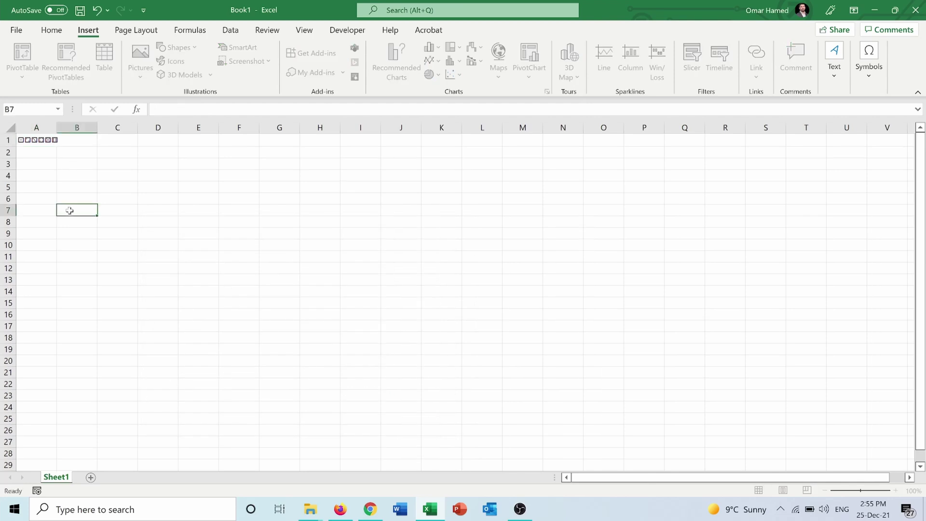
{"action": "double_click", "coordinate": [56, 129]}
{"action": "left_click", "coordinate": [43, 175]}
{"action": "left_click", "coordinate": [48, 139]}
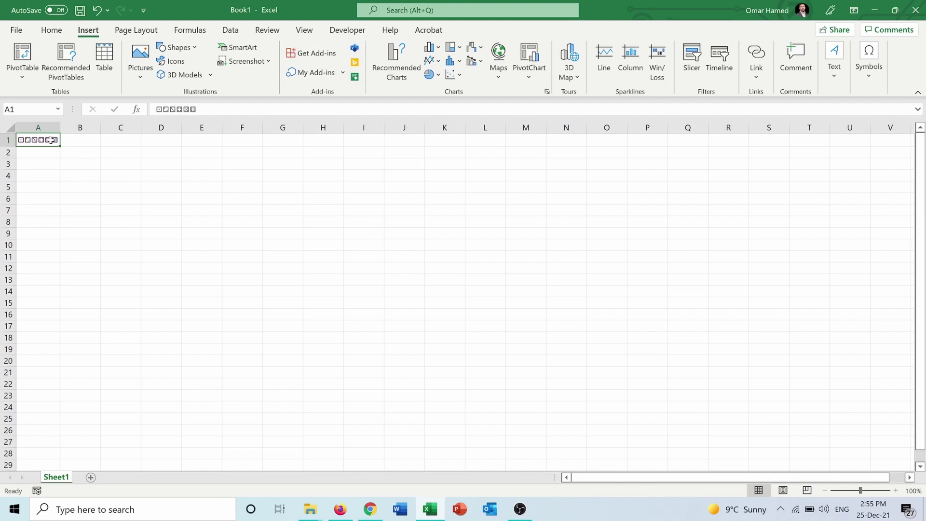
Move the dice from A1 into G7 and autofit column G to fit them.
{"action": "key", "text": "ctrl+c"}
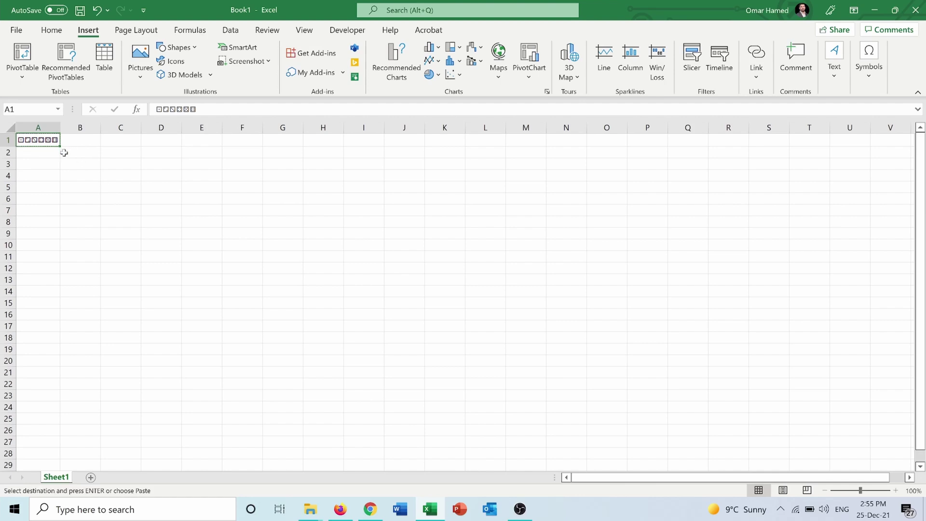
{"action": "left_click", "coordinate": [276, 210]}
{"action": "key", "text": "ctrl+v"}
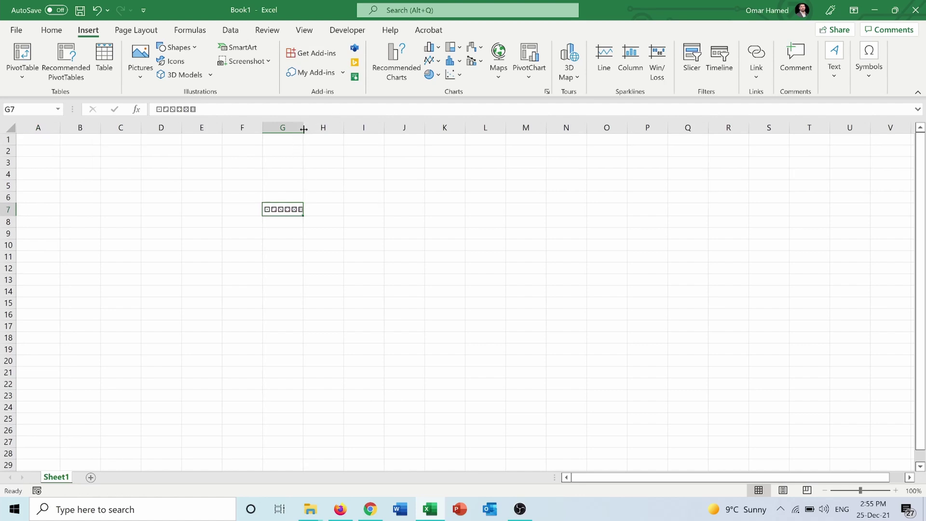
{"action": "left_click", "coordinate": [331, 220]}
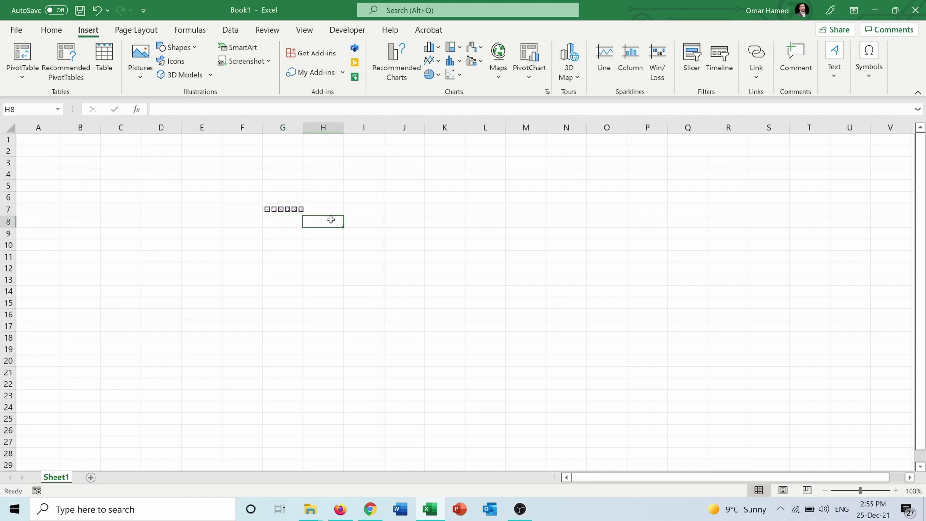
{"action": "double_click", "coordinate": [302, 127]}
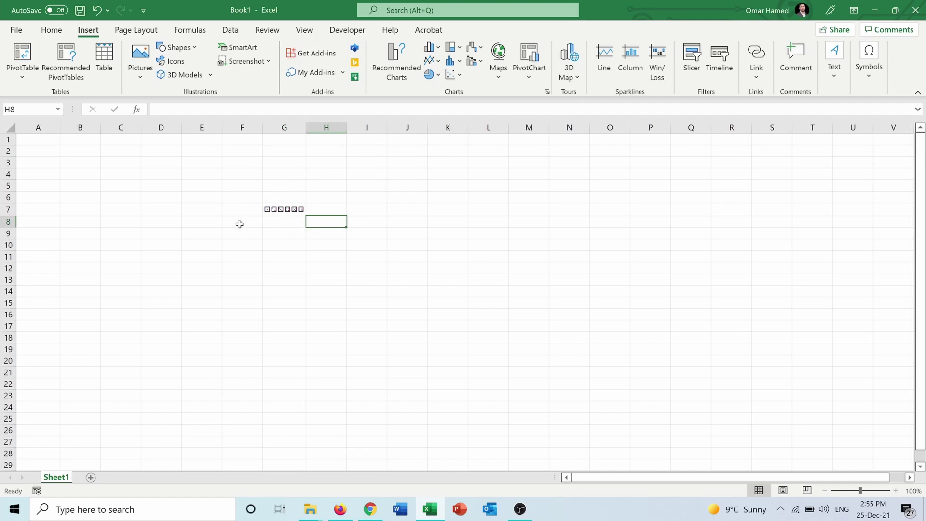
{"action": "left_click", "coordinate": [280, 210]}
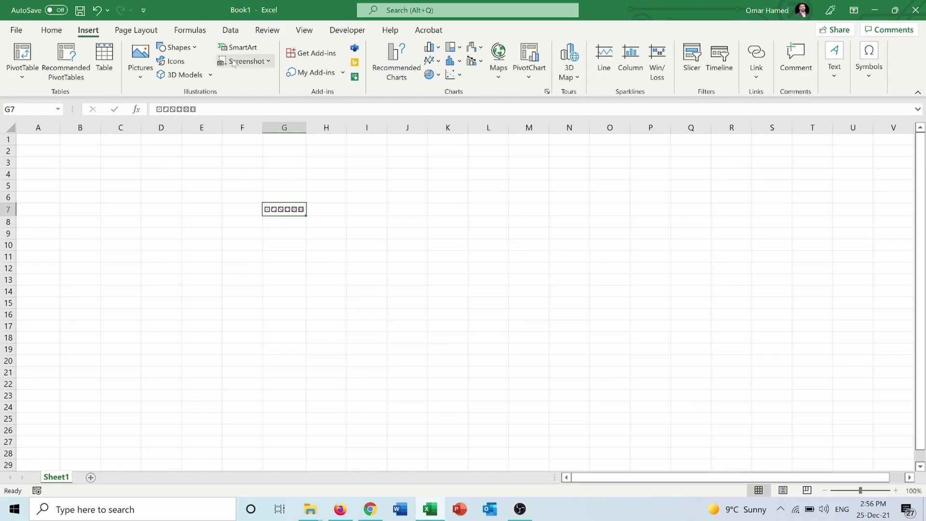
{"action": "left_click", "coordinate": [229, 29]}
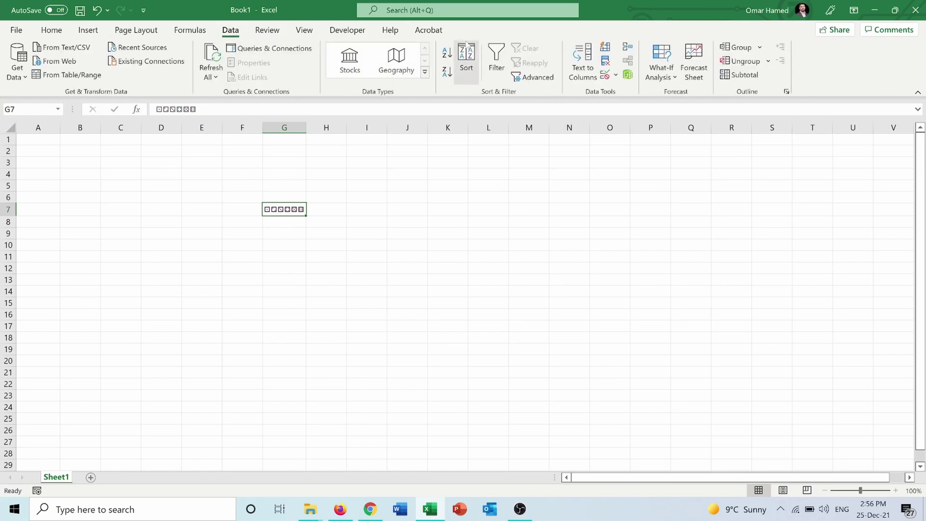
Split G7's dice across G7:K7 with fixed-width Text to Columns and four break lines.
{"action": "left_click", "coordinate": [582, 67]}
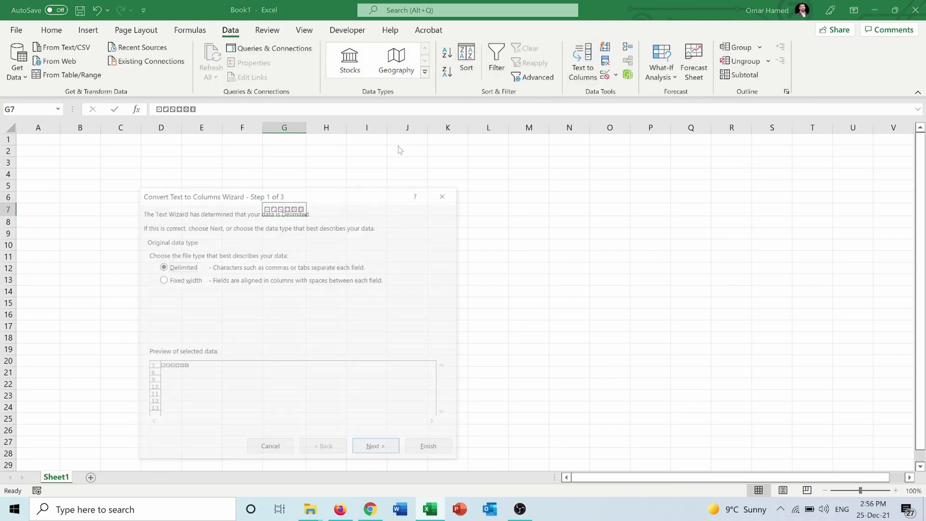
{"action": "left_click", "coordinate": [173, 283]}
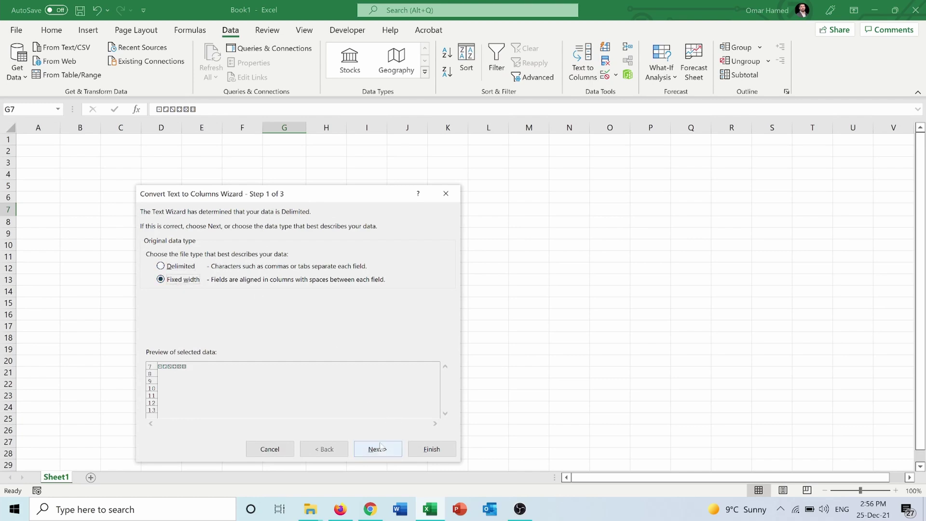
{"action": "left_click", "coordinate": [378, 450]}
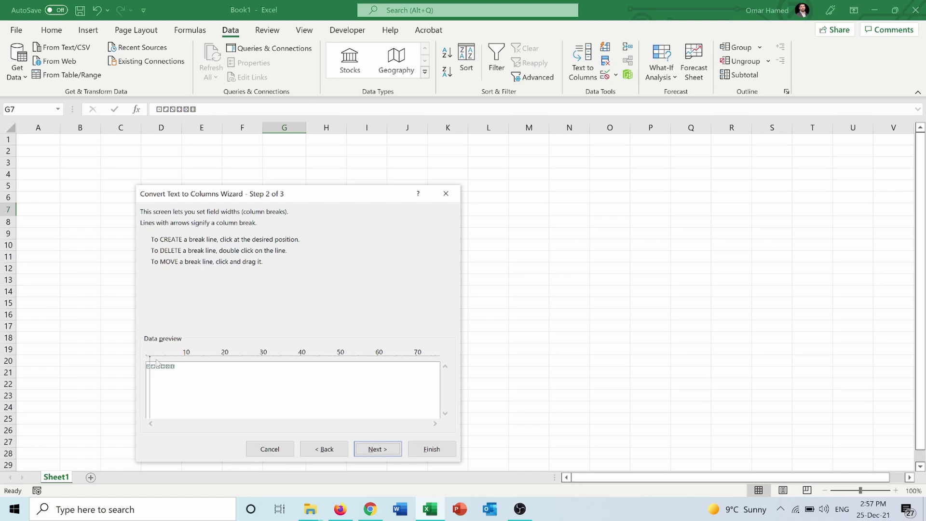
{"action": "left_click", "coordinate": [157, 358]}
{"action": "left_click", "coordinate": [161, 359]}
{"action": "left_click", "coordinate": [165, 359]}
{"action": "left_click", "coordinate": [169, 359]}
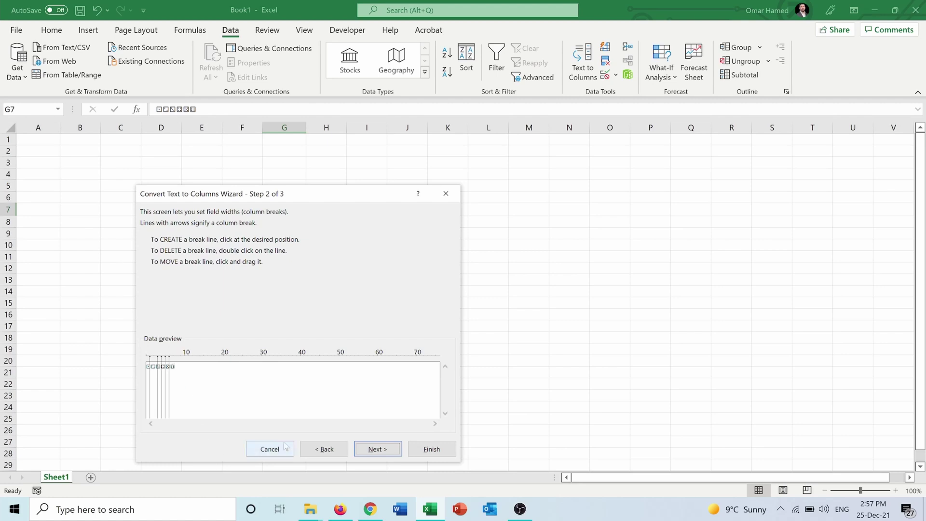
{"action": "left_click", "coordinate": [371, 450]}
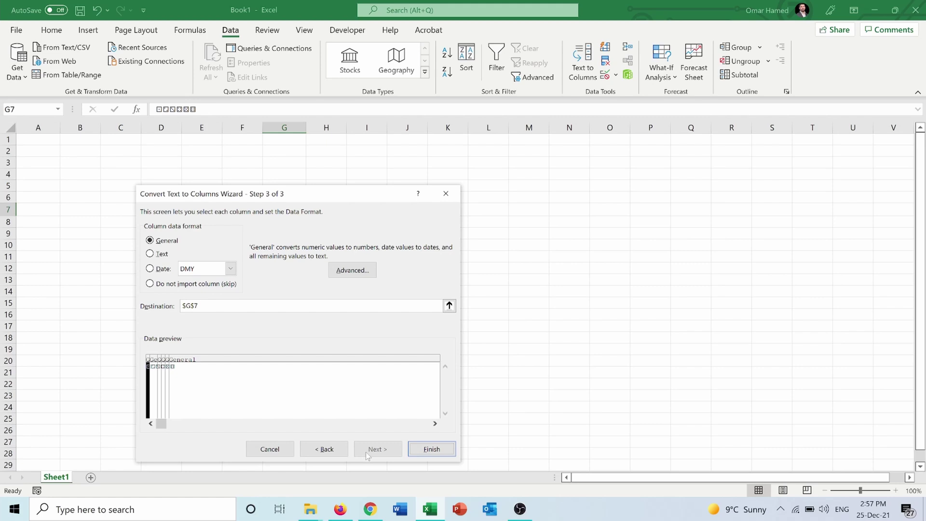
{"action": "left_click", "coordinate": [424, 448]}
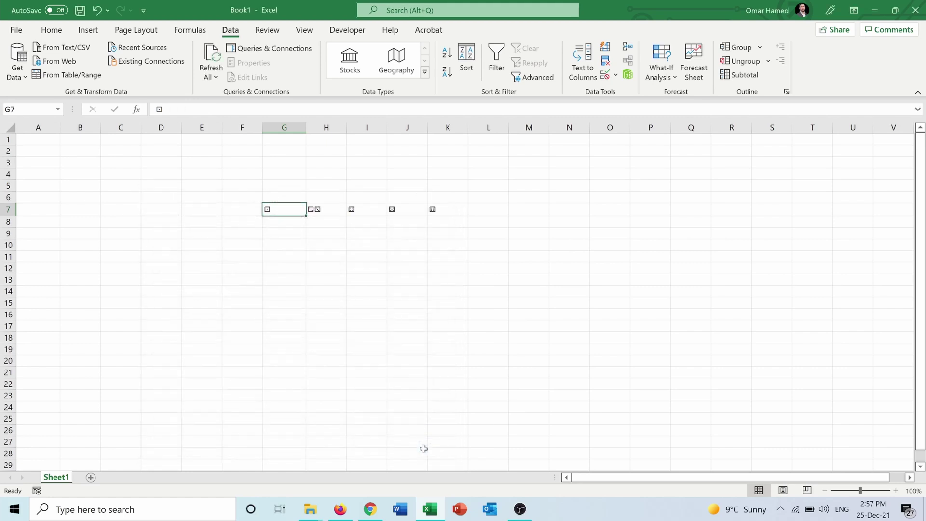
Shift the symbols in I7:K7 one column right into J7:L7.
{"action": "left_click", "coordinate": [326, 256]}
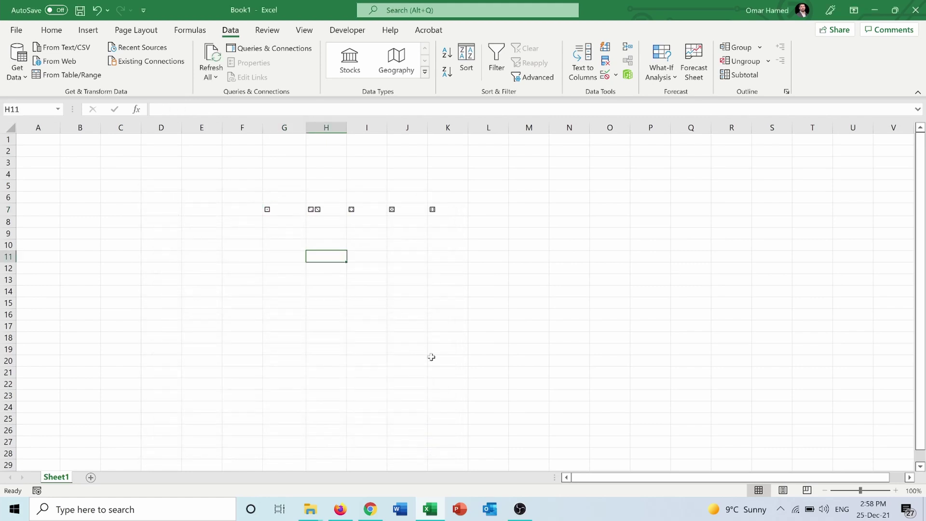
{"action": "left_click", "coordinate": [362, 212]}
{"action": "left_click_drag", "start_coordinate": [377, 212], "coordinate": [440, 213]}
{"action": "key", "text": "ctrl+c"}
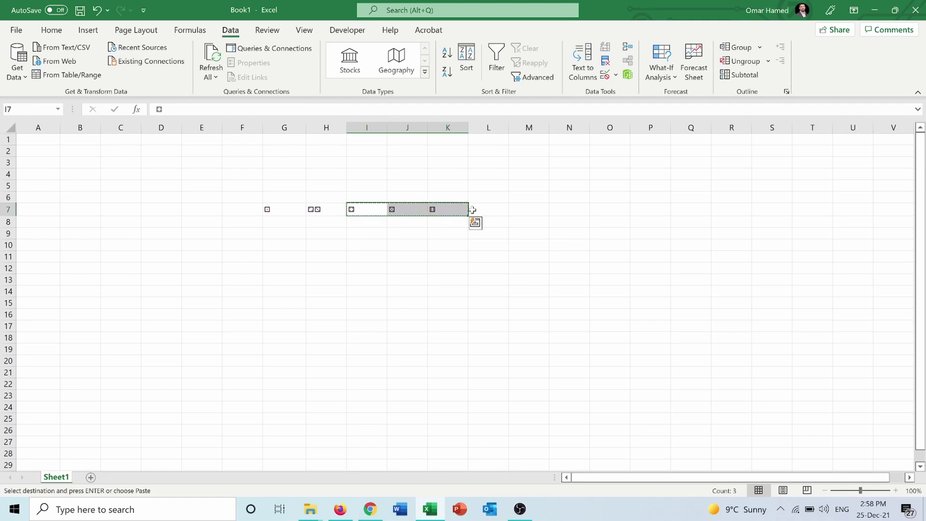
{"action": "left_click", "coordinate": [410, 212]}
{"action": "key", "text": "ctrl+v"}
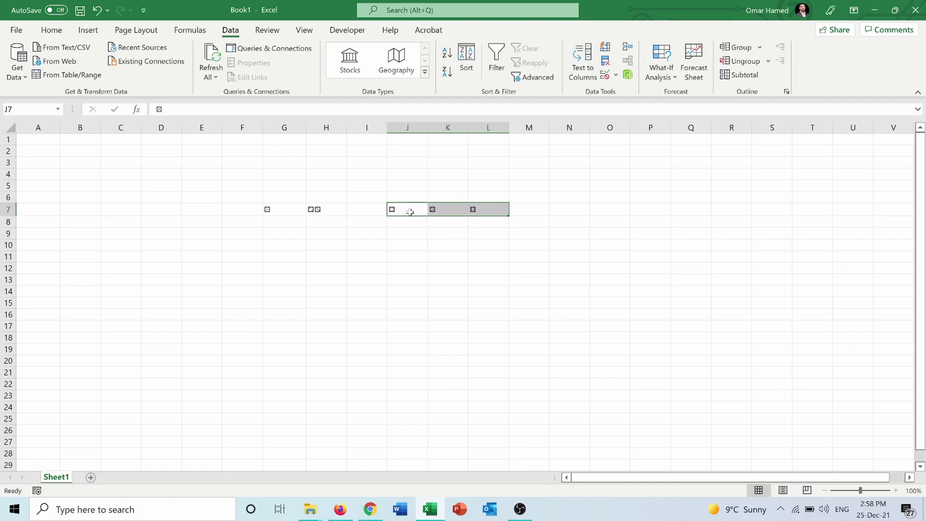
Remove H7's extra die, place a die in I7, and select G7:L7.
{"action": "left_click", "coordinate": [320, 211]}
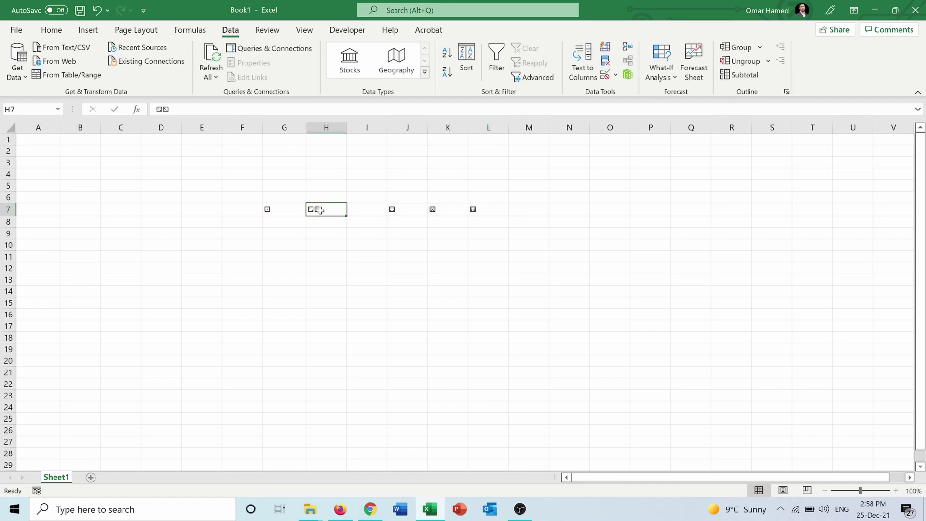
{"action": "double_click", "coordinate": [320, 210]}
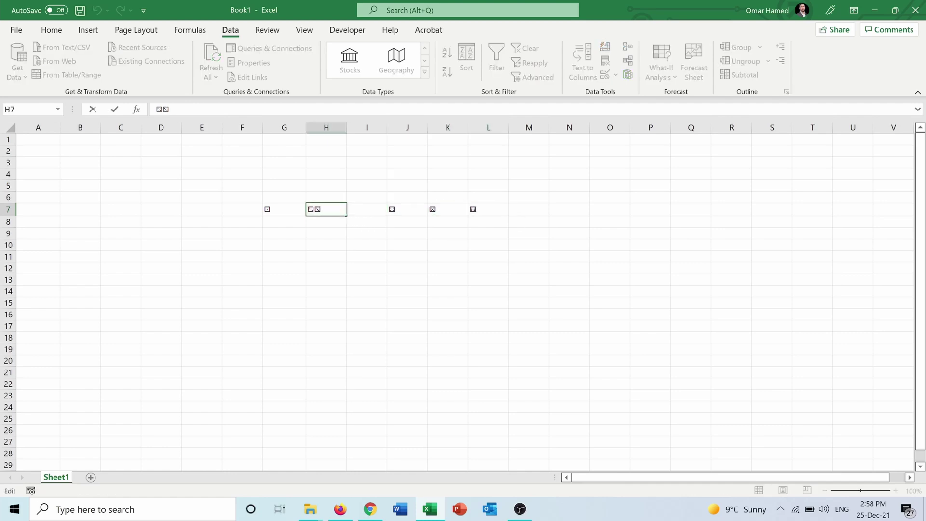
{"action": "key", "text": "shift+Left"}
{"action": "key", "text": "BackSpace"}
{"action": "left_click", "coordinate": [356, 210]}
{"action": "key", "text": "ctrl+v"}
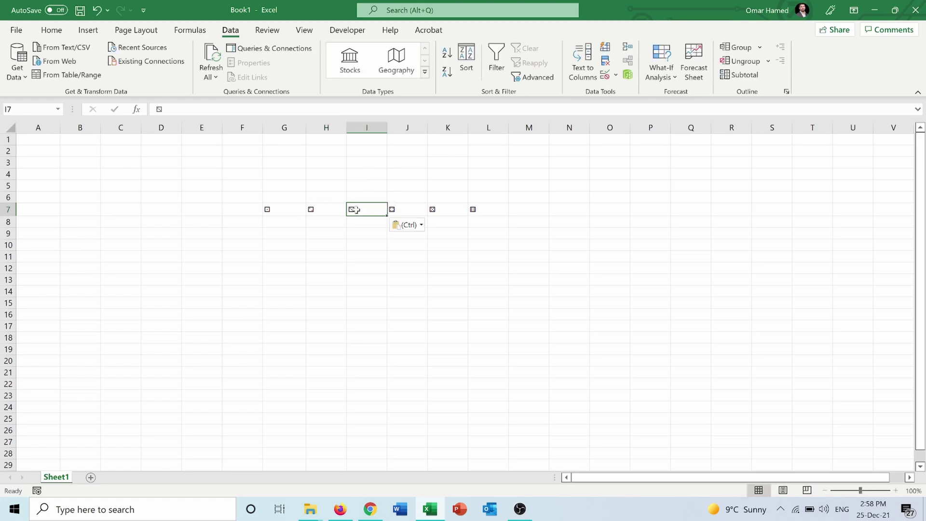
{"action": "left_click", "coordinate": [354, 246]}
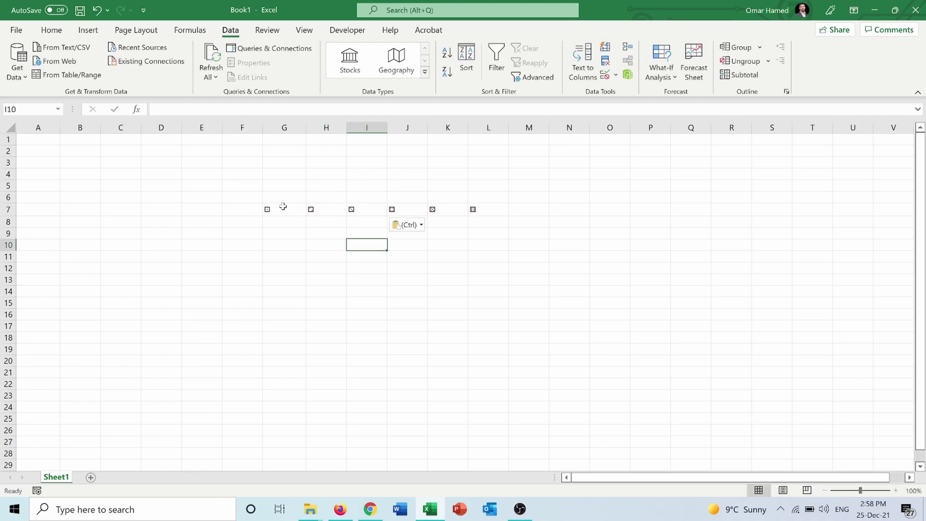
{"action": "left_click_drag", "start_coordinate": [294, 208], "coordinate": [467, 207]}
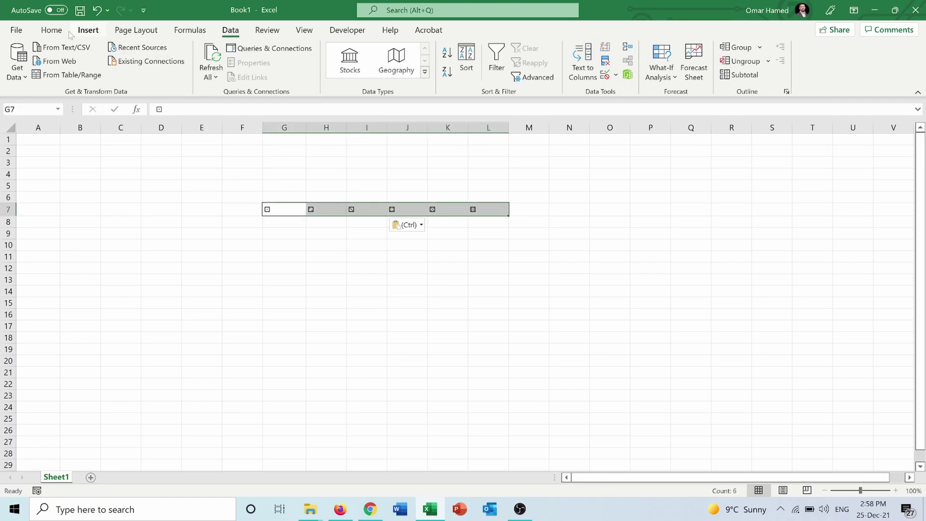
{"action": "left_click", "coordinate": [51, 30]}
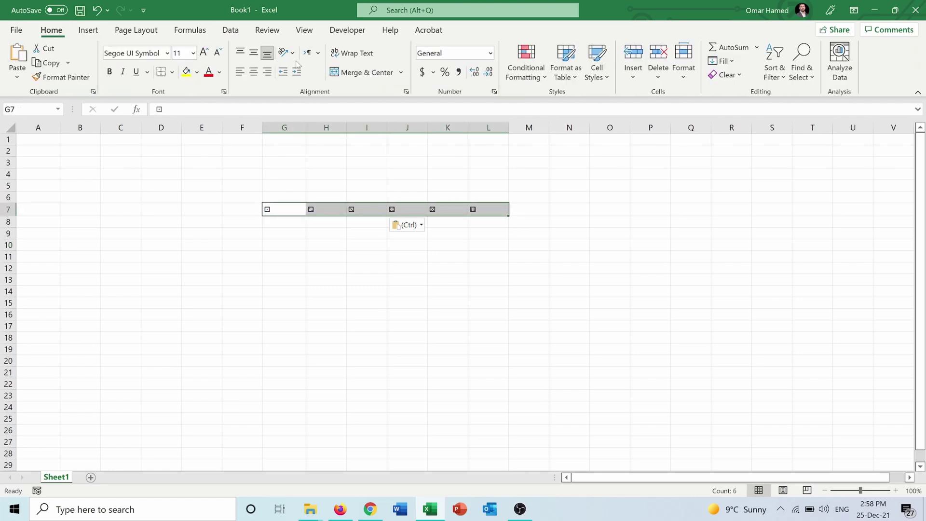
Apply Middle Align and Center to the dice in G7:L7.
{"action": "left_click", "coordinate": [254, 55]}
{"action": "left_click", "coordinate": [254, 71]}
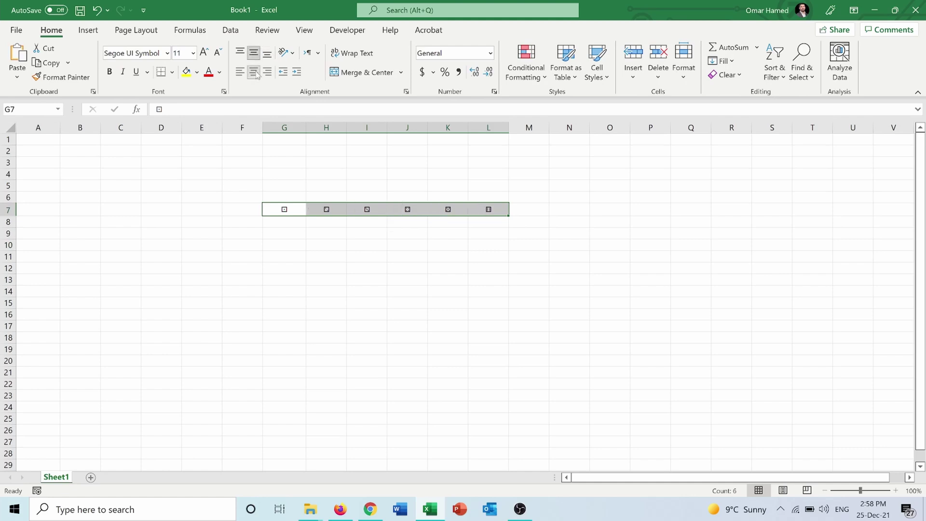
{"action": "left_click", "coordinate": [330, 244]}
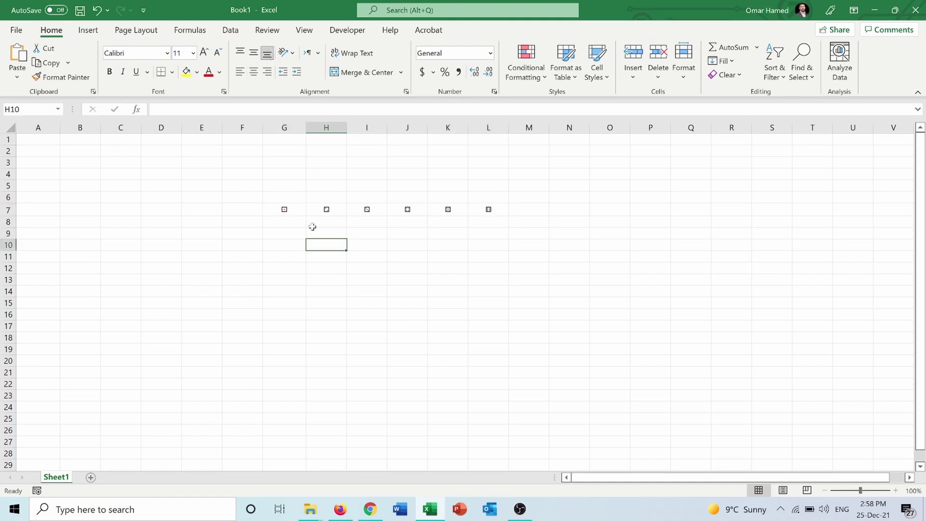
{"action": "left_click", "coordinate": [288, 197]}
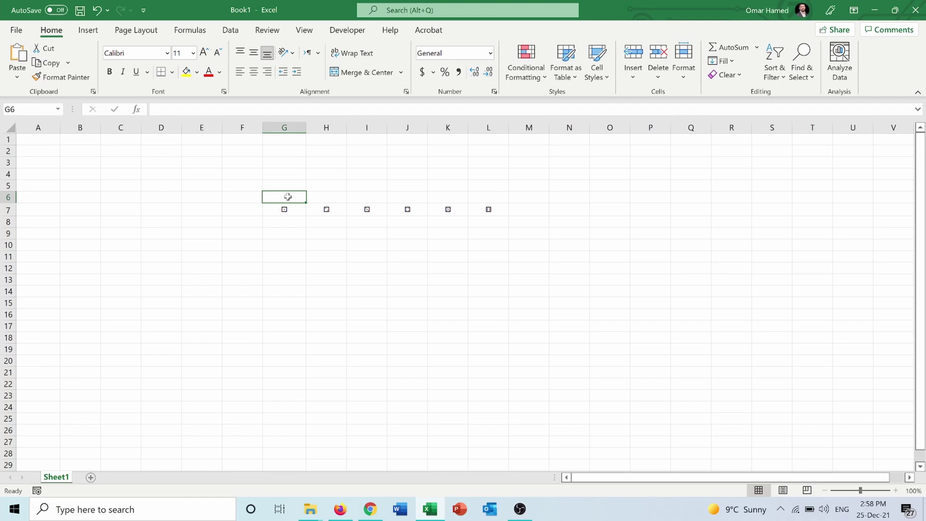
Enter the numbers 1, 2, 3, 4, 5, 6 across G6:L6 above the dice.
{"action": "left_click_drag", "start_coordinate": [288, 197], "coordinate": [502, 197]}
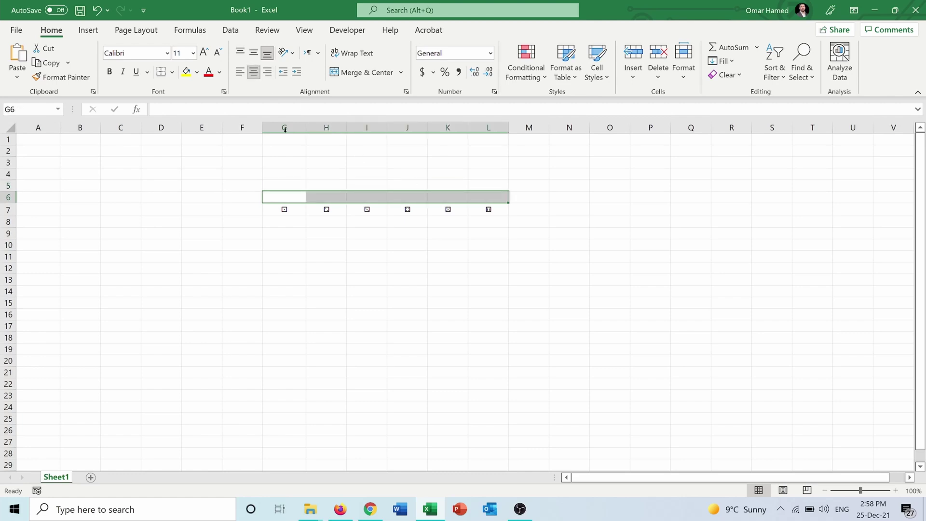
{"action": "left_click", "coordinate": [286, 197]}
{"action": "type", "text": "1"}
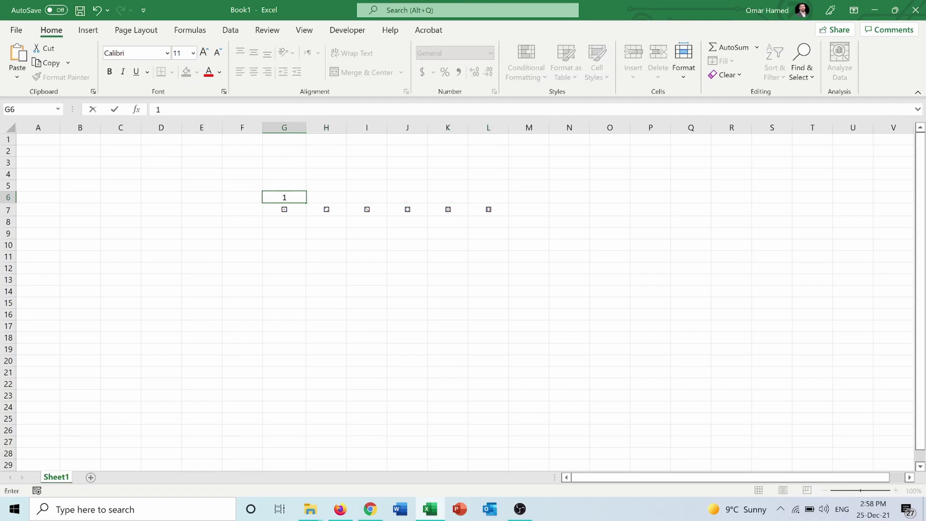
{"action": "key", "text": "Tab"}
{"action": "type", "text": "2"}
{"action": "key", "text": "Tab"}
{"action": "type", "text": "3"}
{"action": "key", "text": "Tab"}
{"action": "type", "text": "4"}
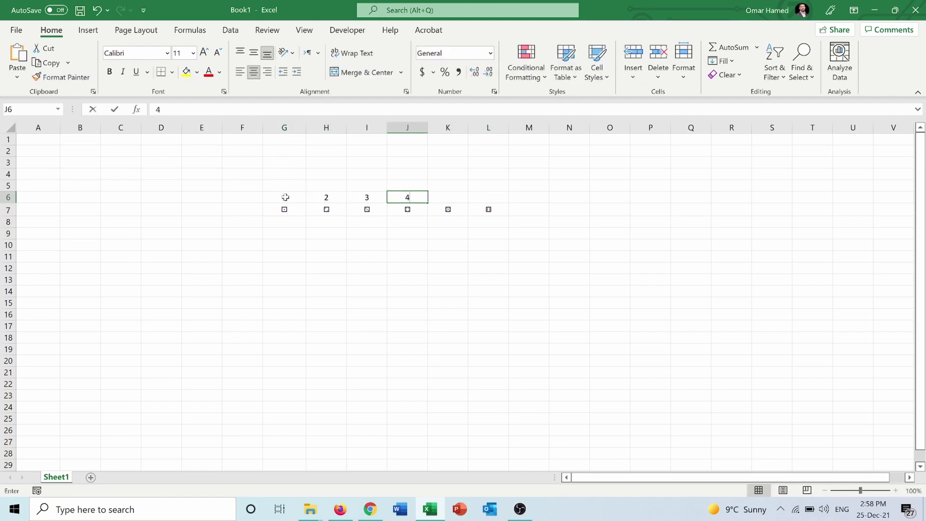
{"action": "key", "text": "Tab"}
{"action": "type", "text": "5"}
{"action": "key", "text": "Tab"}
{"action": "type", "text": "6"}
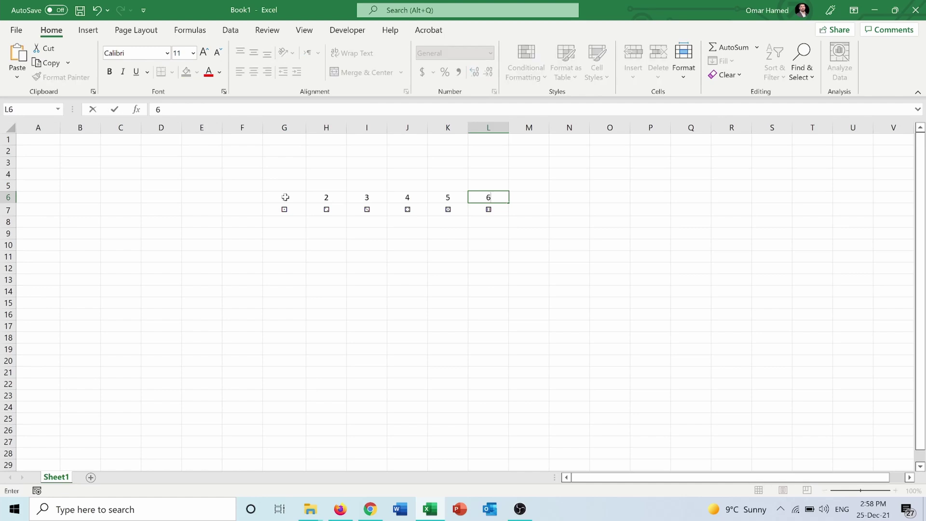
{"action": "left_click", "coordinate": [301, 341]}
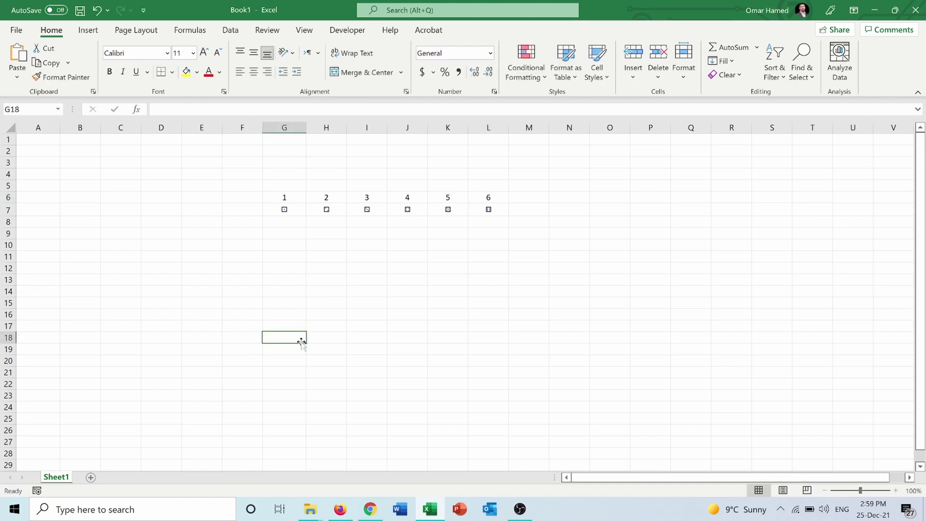
{"action": "left_click", "coordinate": [287, 294]}
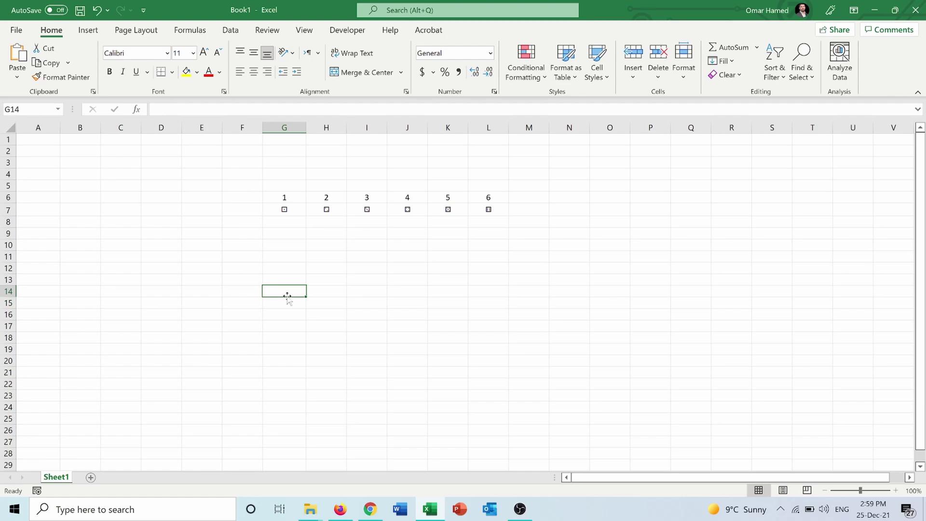
Enter =RANDBETWEEN(1,6) in G14 using the function autocomplete.
{"action": "type", "text": "=ran"}
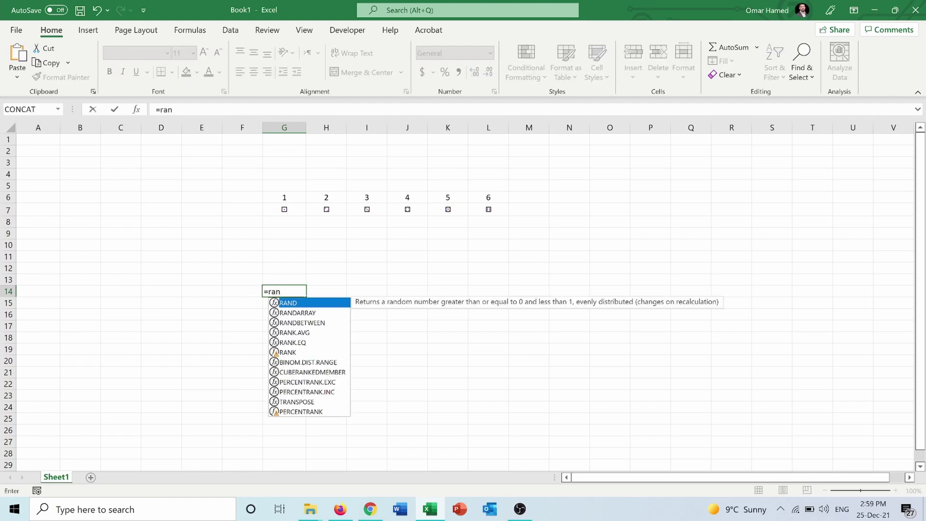
{"action": "type", "text": "d"}
{"action": "double_click", "coordinate": [298, 322]}
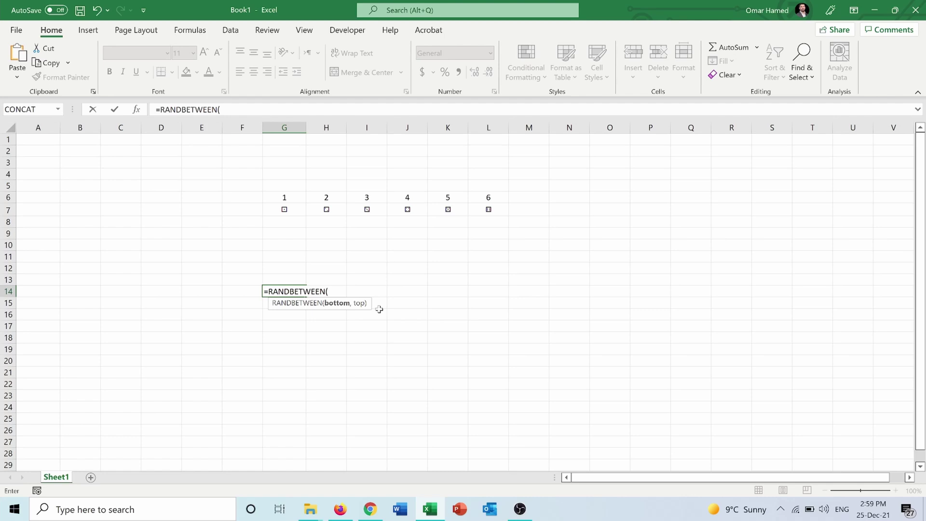
{"action": "type", "text": "1,6"}
{"action": "key", "text": "Return"}
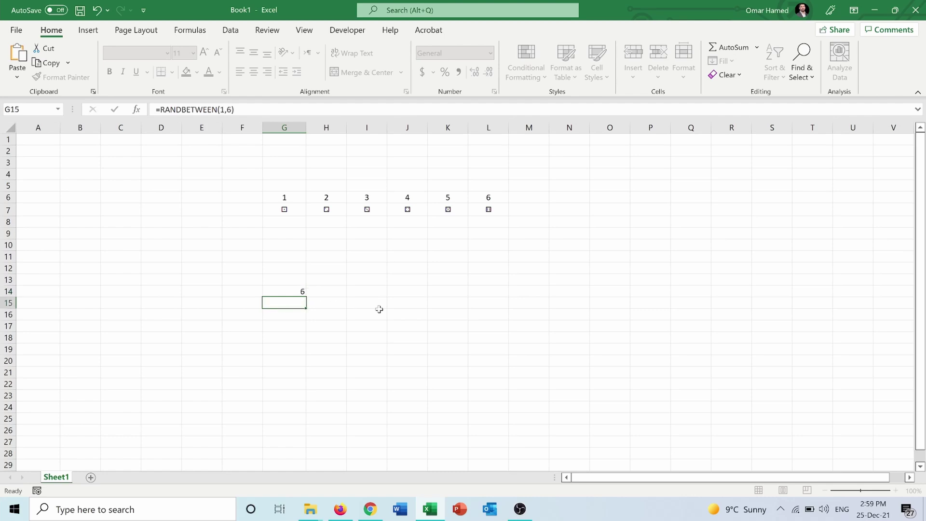
{"action": "left_click", "coordinate": [293, 290]}
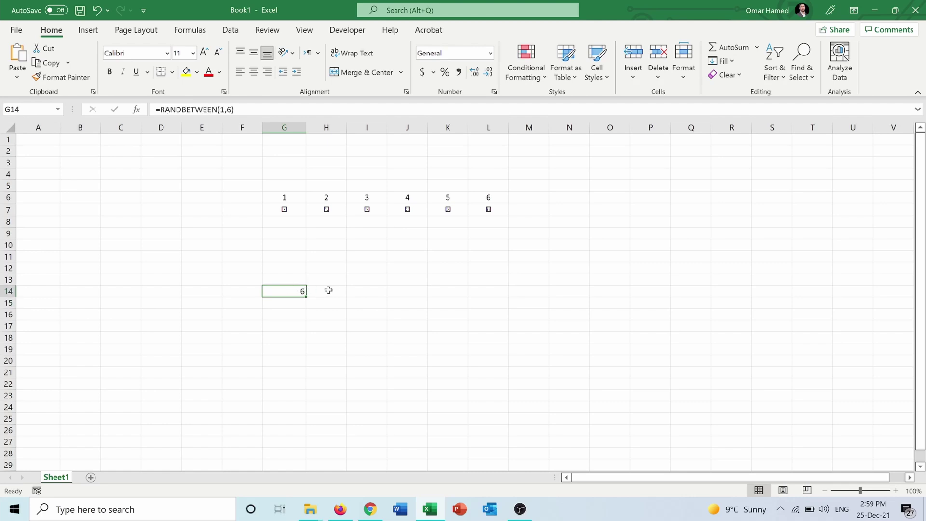
Enter =RANDBETWEEN(1,6) in I14 for the second die's roll.
{"action": "left_click", "coordinate": [358, 291]}
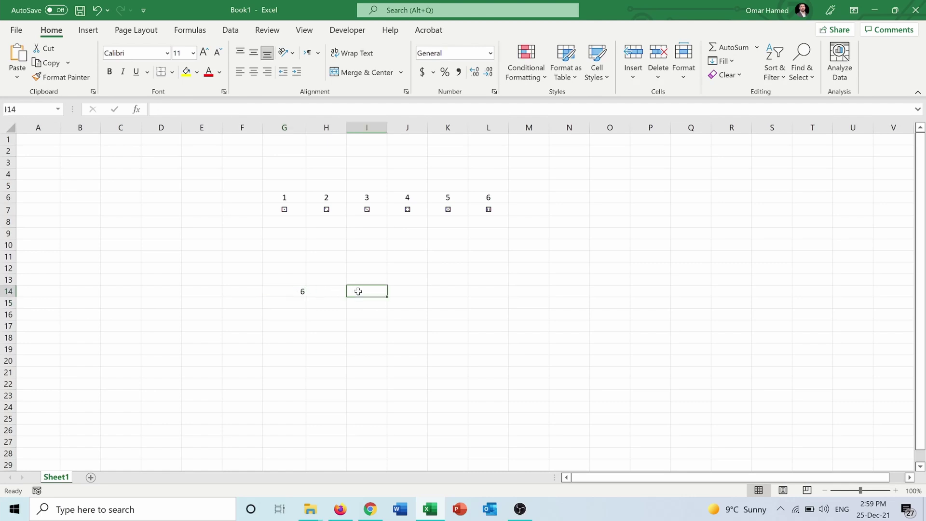
{"action": "type", "text": "=ran"}
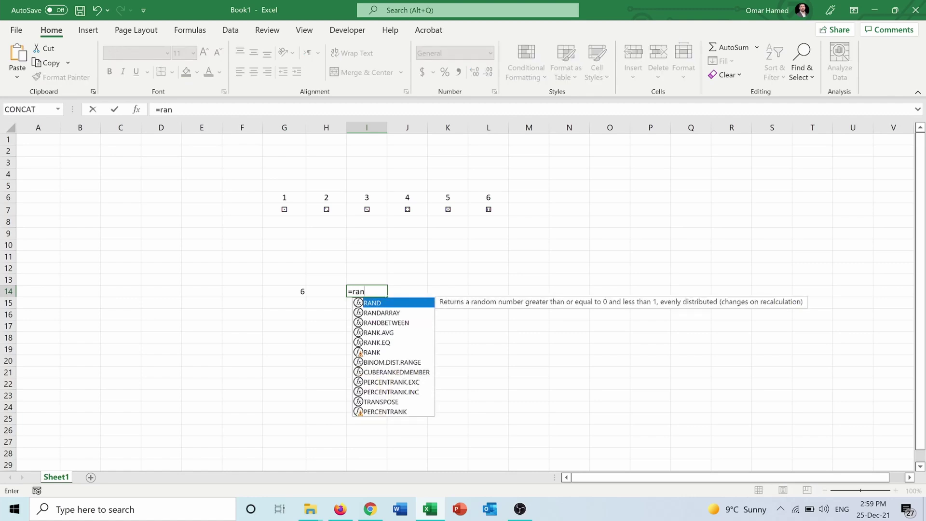
{"action": "double_click", "coordinate": [374, 322]}
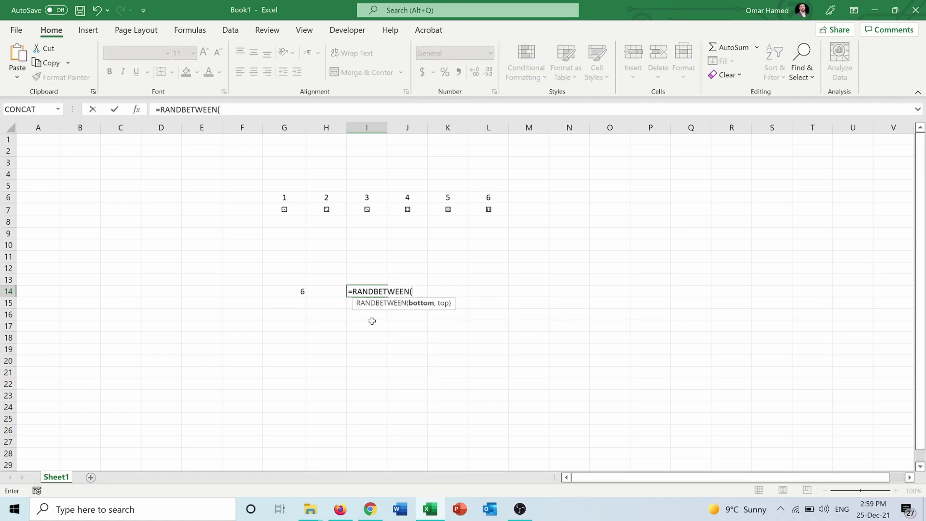
{"action": "type", "text": "1,6)"}
{"action": "key", "text": "Return"}
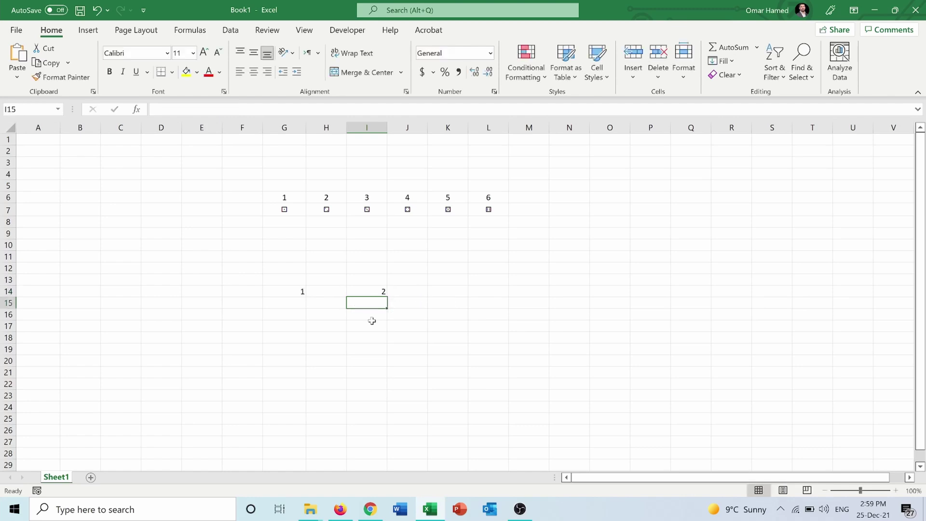
Compare the roll formulas in G14 and I14 by selecting each cell in turn.
{"action": "left_click", "coordinate": [284, 291]}
{"action": "left_click", "coordinate": [384, 290]}
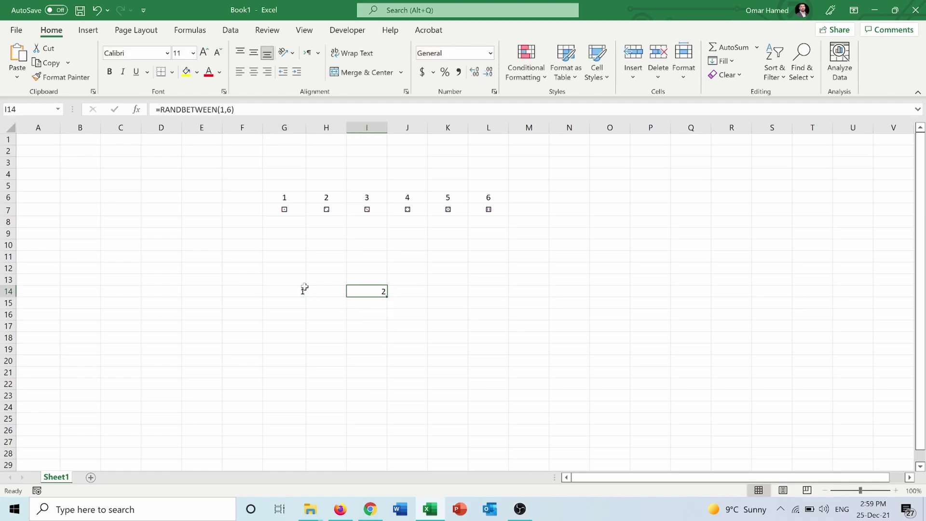
{"action": "left_click", "coordinate": [301, 290]}
{"action": "left_click", "coordinate": [360, 301]}
{"action": "left_click", "coordinate": [361, 293]}
{"action": "left_click", "coordinate": [295, 289]}
{"action": "left_click", "coordinate": [365, 290]}
{"action": "left_click", "coordinate": [288, 292]}
{"action": "left_click", "coordinate": [384, 288]}
{"action": "left_click", "coordinate": [290, 293]}
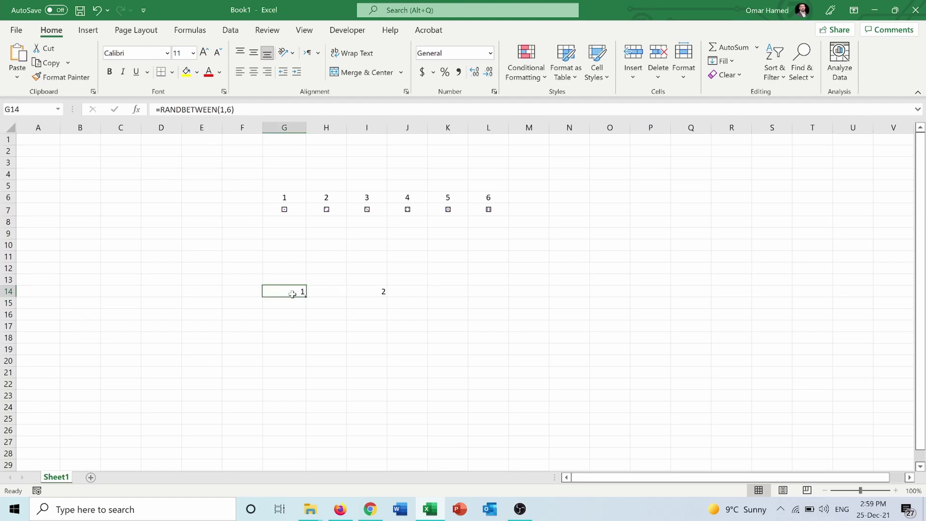
{"action": "left_click", "coordinate": [286, 304]}
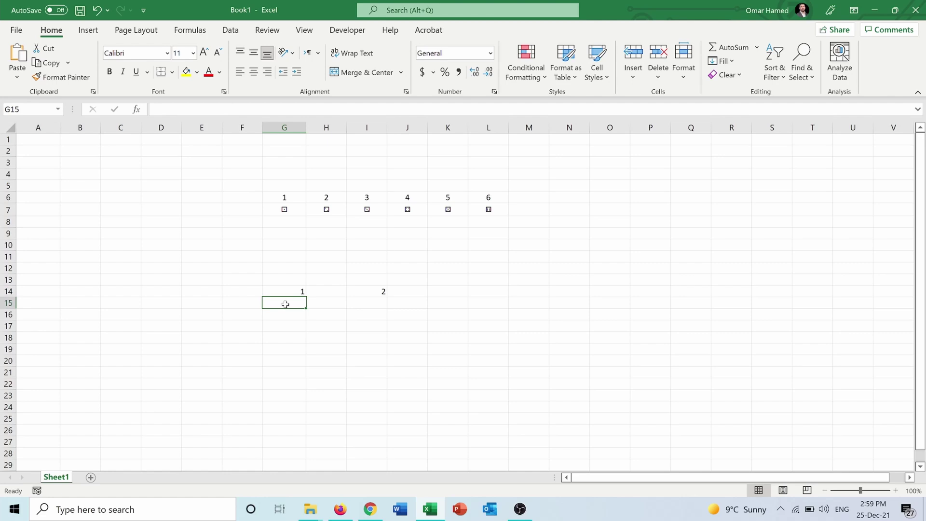
Enter =HLOOKUP(G14,G6:L7,2,FALSE) in G15 and center the resulting die face.
{"action": "type", "text": "=hl"}
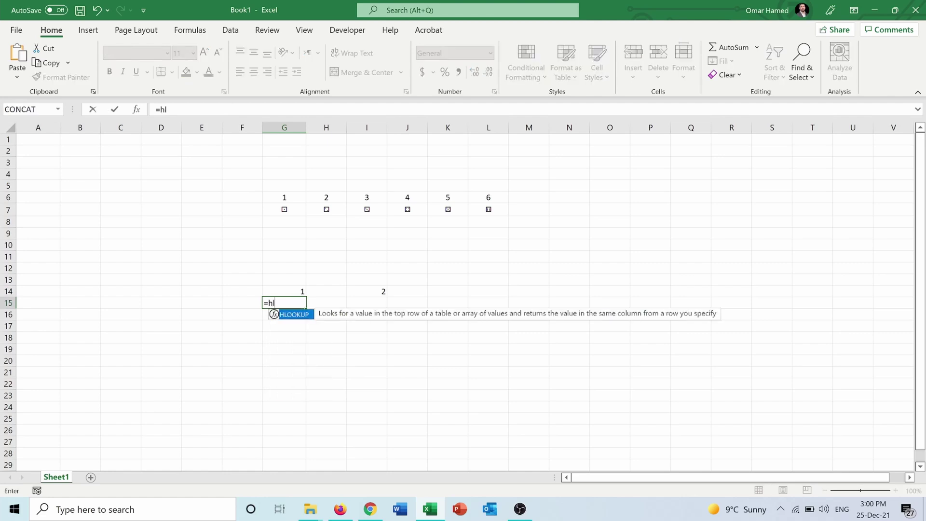
{"action": "double_click", "coordinate": [290, 314]}
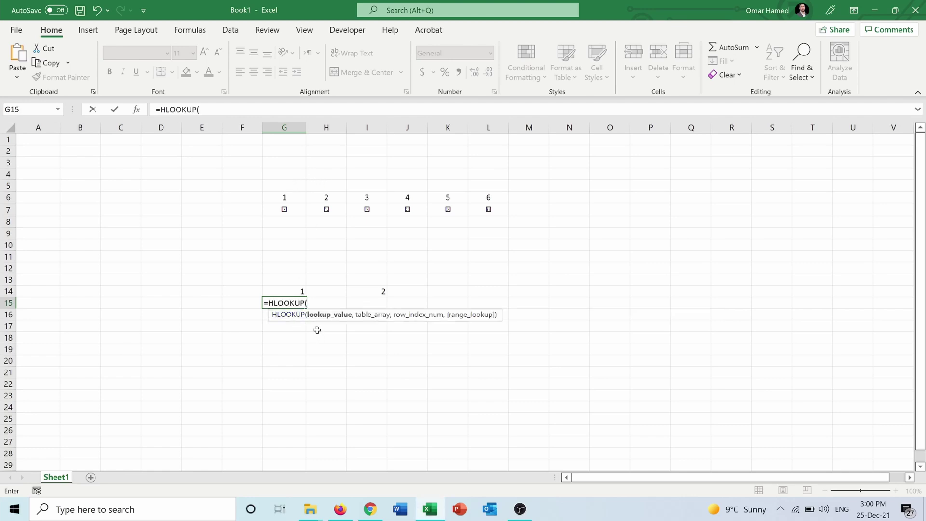
{"action": "left_click", "coordinate": [294, 291]}
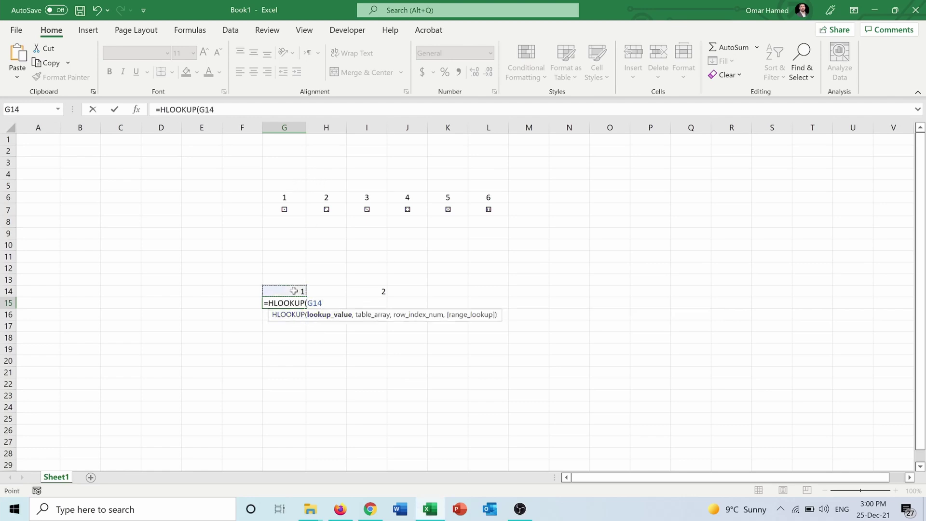
{"action": "type", "text": ","}
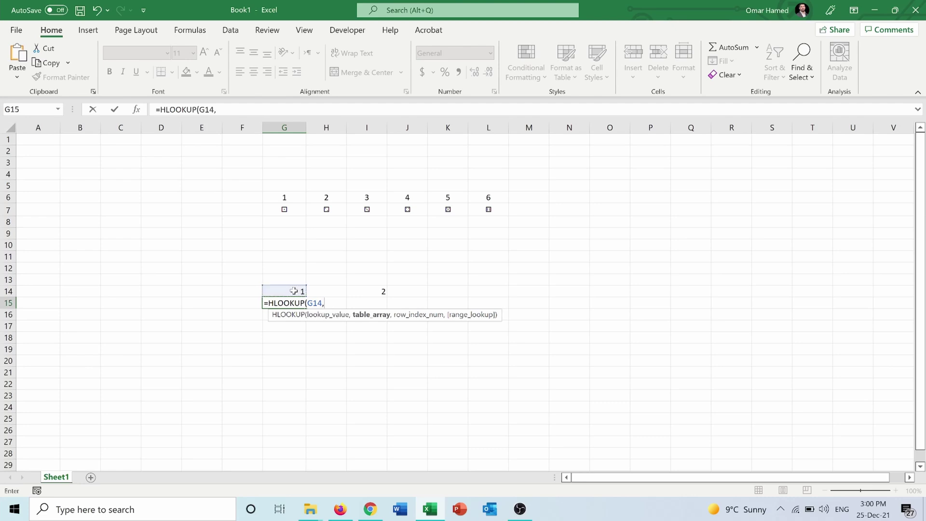
{"action": "left_click", "coordinate": [287, 200]}
{"action": "left_click_drag", "start_coordinate": [287, 200], "coordinate": [488, 208]}
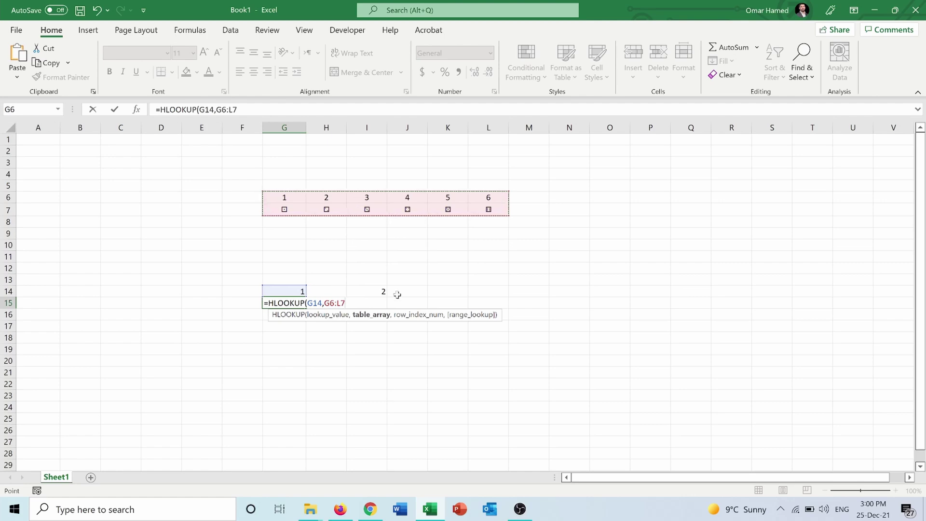
{"action": "type", "text": ",2"}
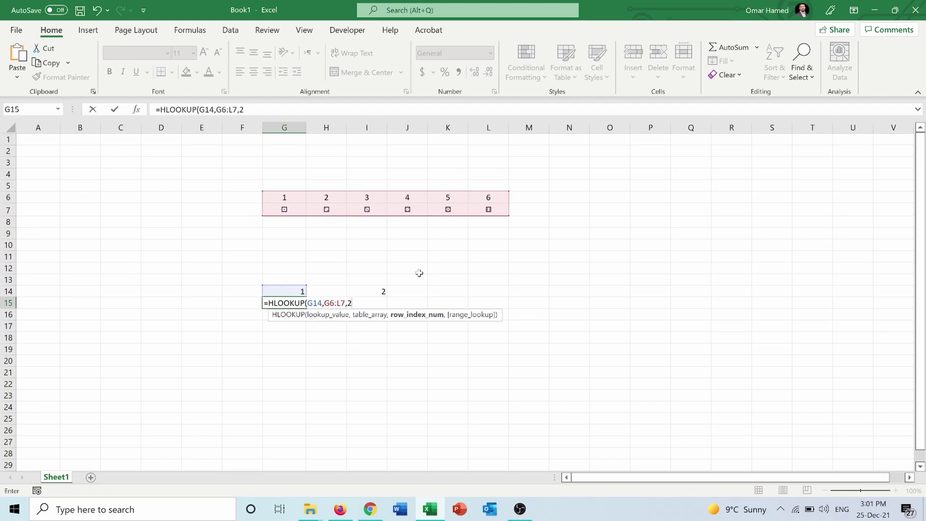
{"action": "type", "text": ","}
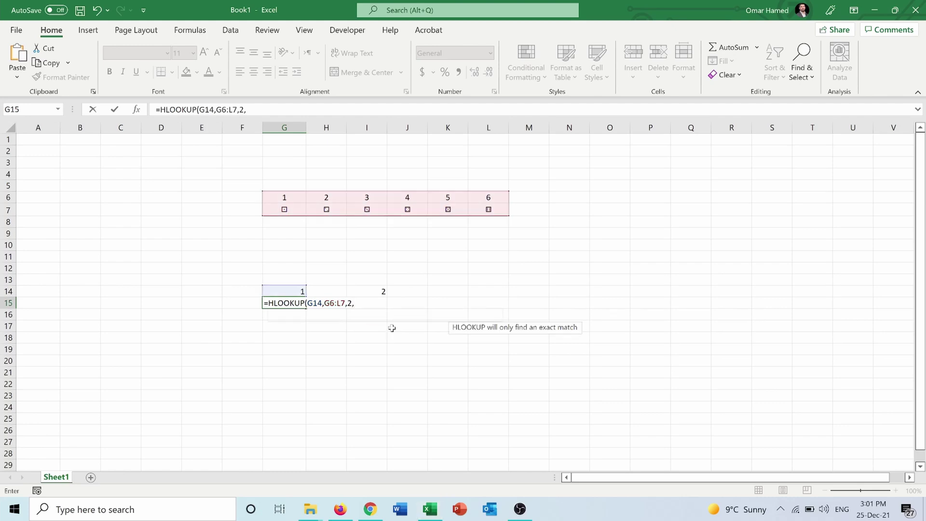
{"action": "double_click", "coordinate": [393, 329]}
{"action": "type", "text": ")"}
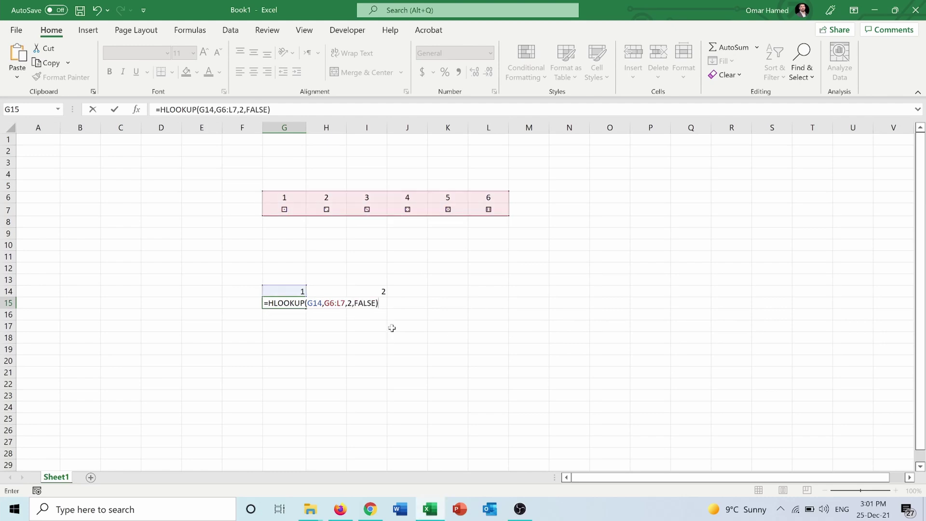
{"action": "key", "text": "Return"}
{"action": "left_click", "coordinate": [287, 298]}
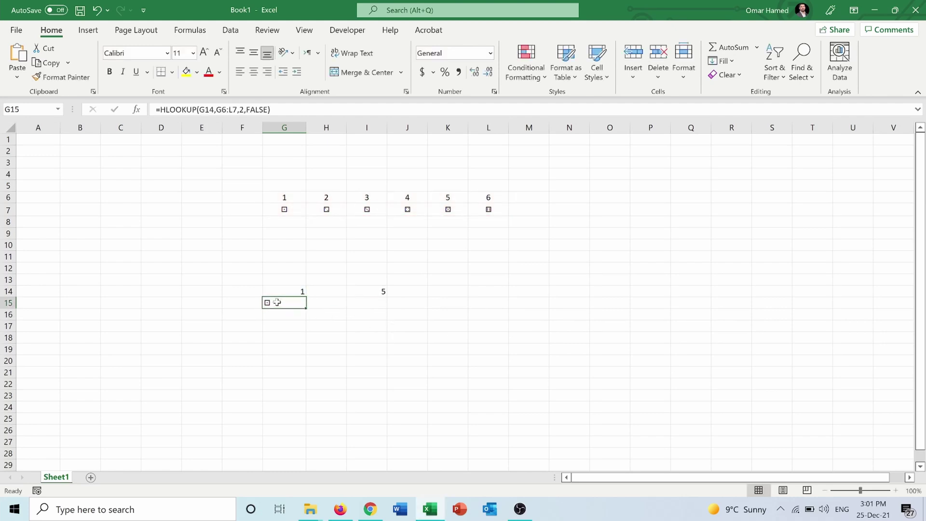
{"action": "left_click", "coordinate": [253, 73]}
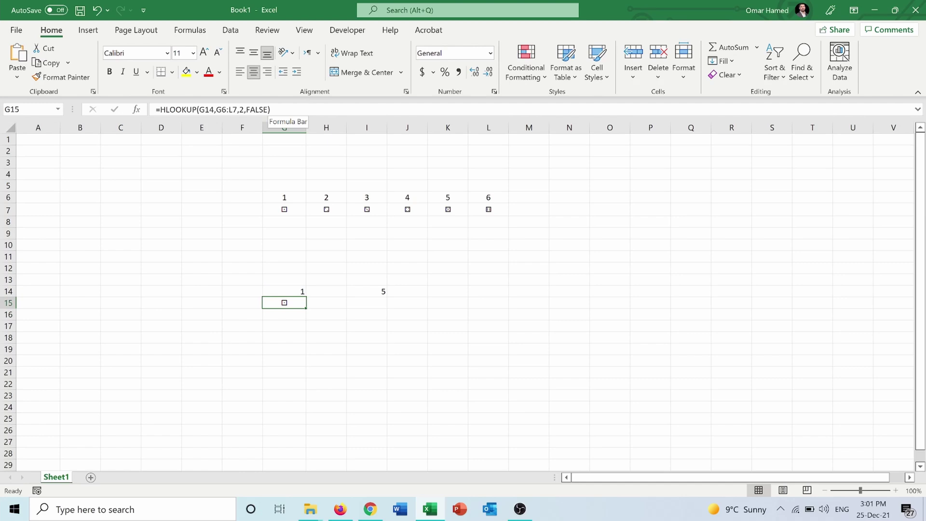
Centre the second die's random number in I14.
{"action": "left_click", "coordinate": [286, 290]}
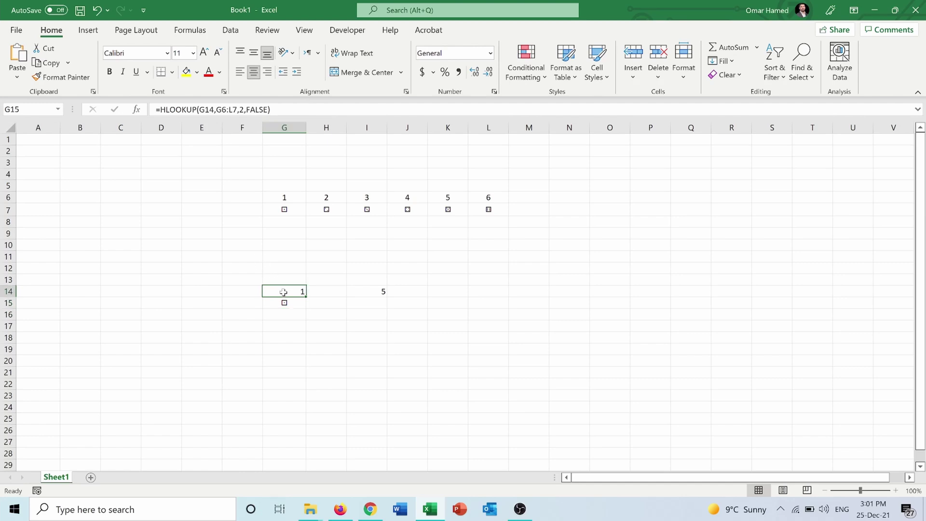
{"action": "left_click", "coordinate": [381, 290]}
{"action": "left_click", "coordinate": [254, 71]}
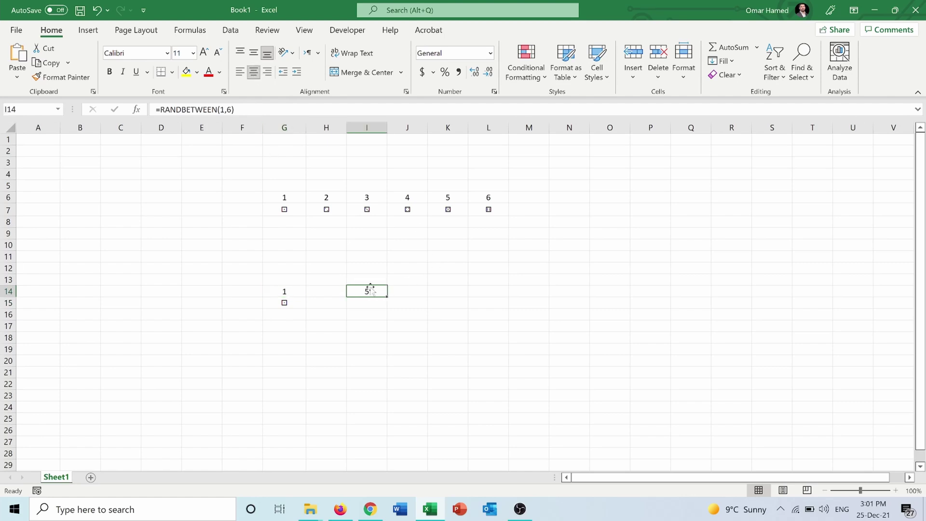
Enter =HLOOKUP(I14,G6:L7,2,FALSE) in I15 to show the matching die face.
{"action": "left_click", "coordinate": [359, 304]}
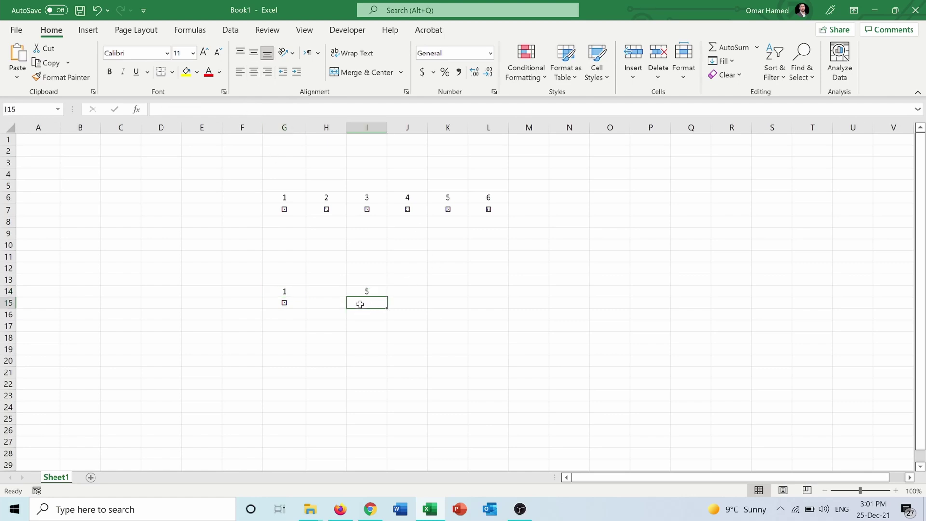
{"action": "type", "text": "=hl"}
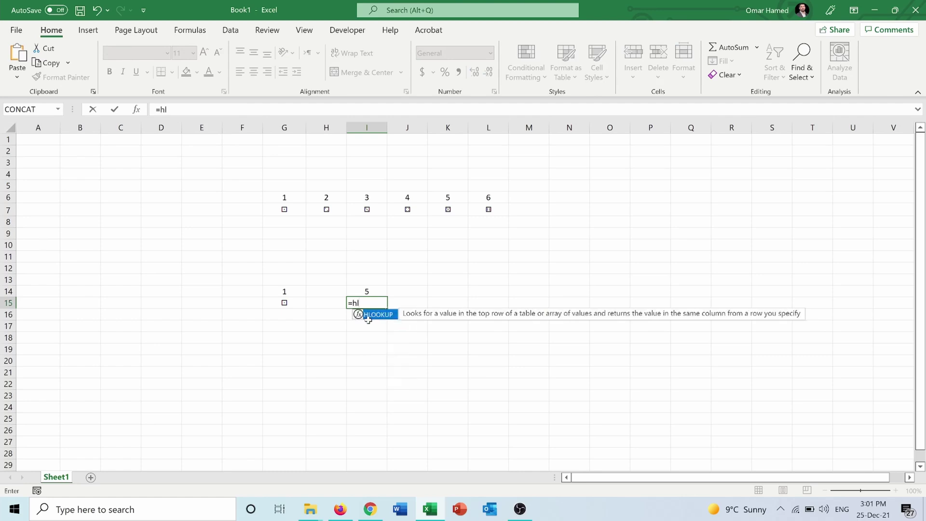
{"action": "double_click", "coordinate": [373, 314]}
{"action": "left_click", "coordinate": [372, 290]}
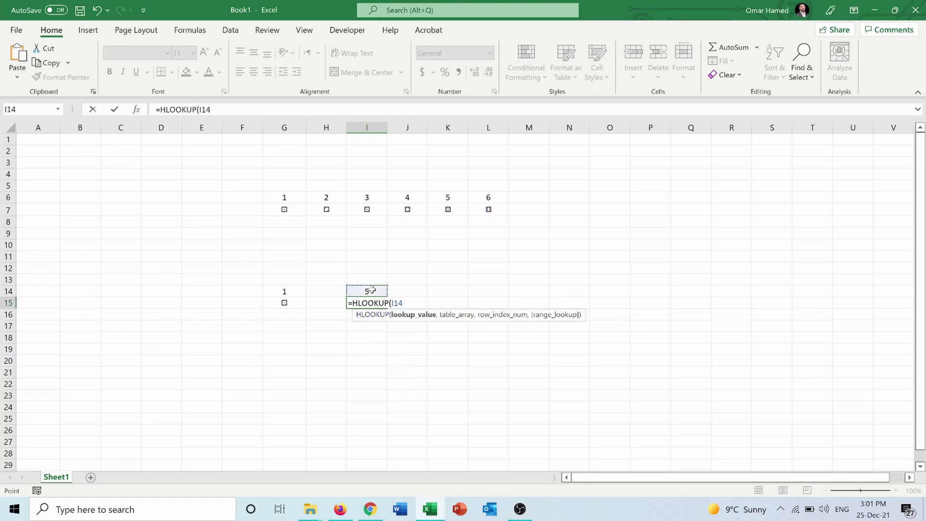
{"action": "type", "text": ","}
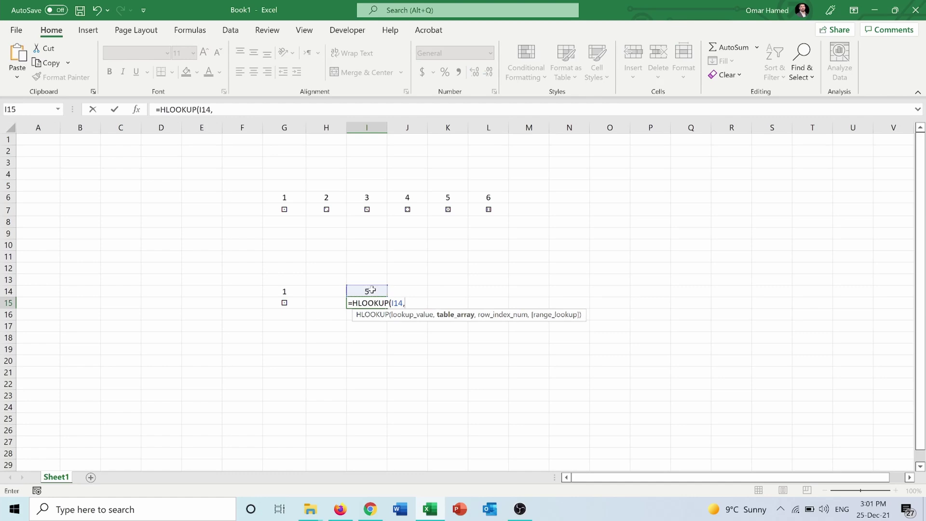
{"action": "left_click_drag", "start_coordinate": [292, 194], "coordinate": [492, 209]}
{"action": "type", "text": ","}
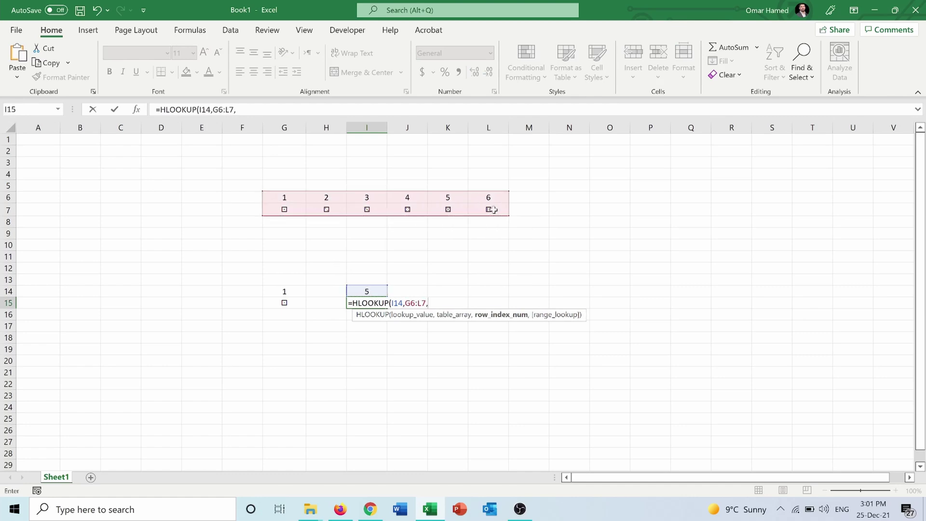
{"action": "type", "text": "2,"}
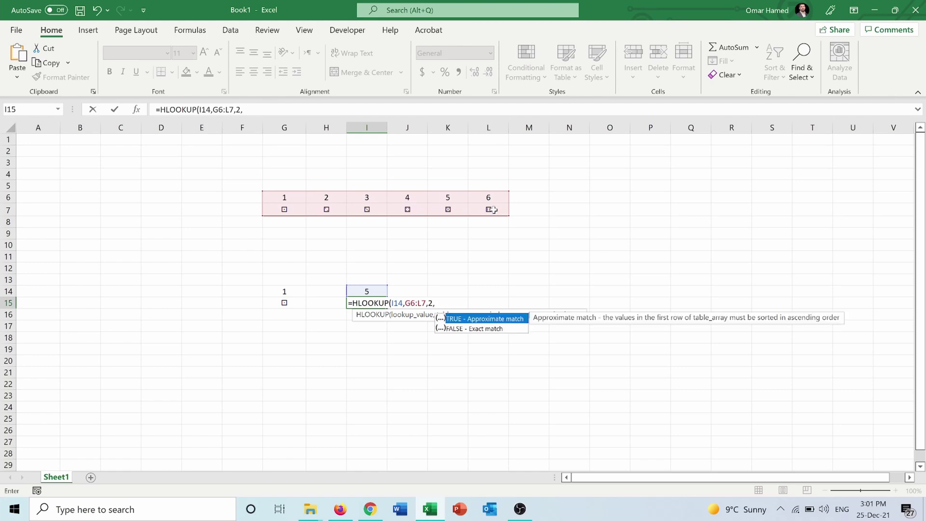
{"action": "left_click", "coordinate": [491, 329]}
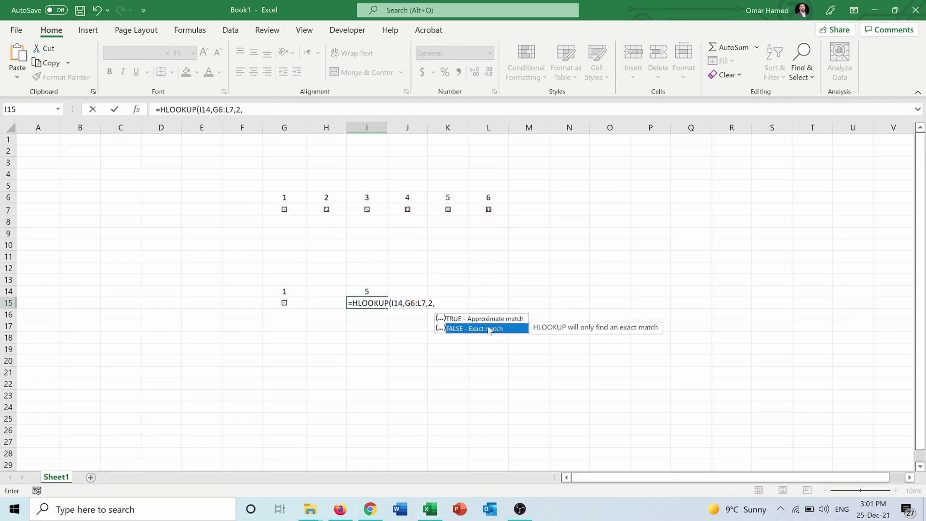
{"action": "double_click", "coordinate": [490, 329]}
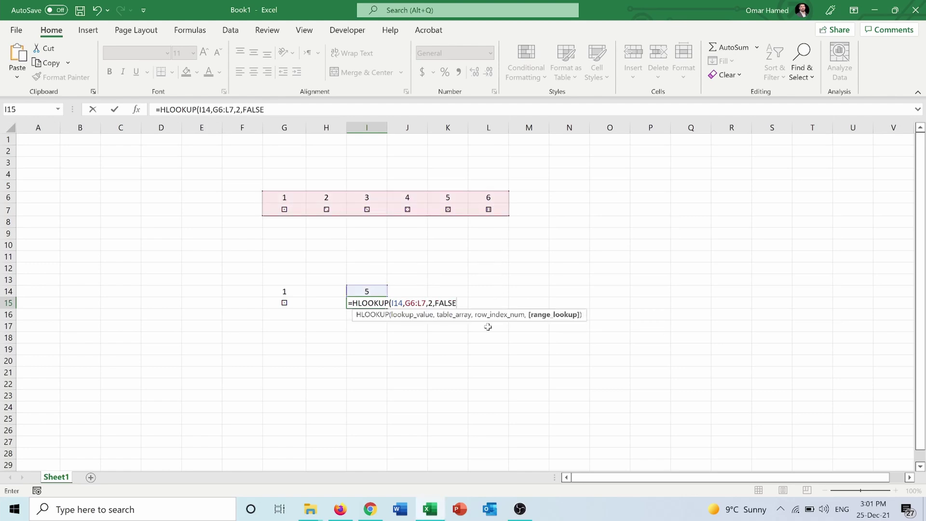
{"action": "type", "text": ")"}
{"action": "key", "text": "Return"}
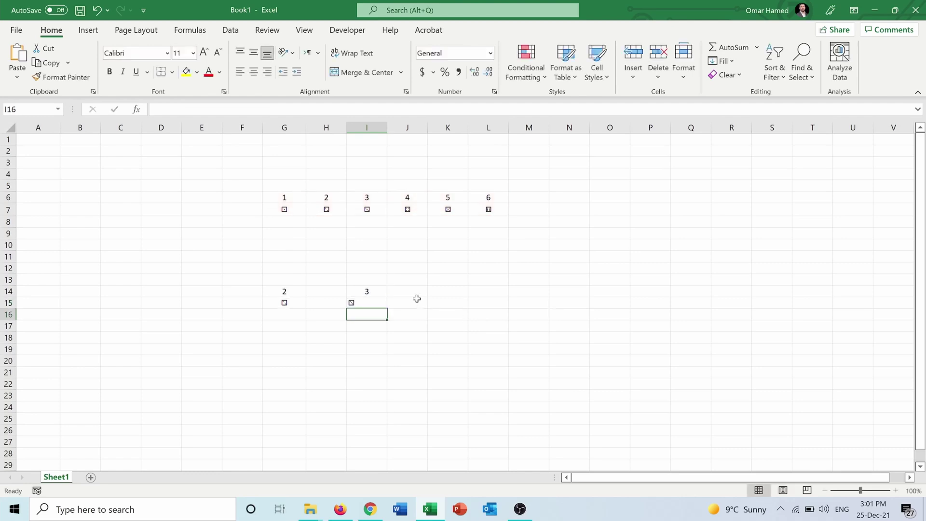
Centre the die symbol in I15 and copy the G15 die cell.
{"action": "left_click", "coordinate": [372, 304]}
{"action": "left_click", "coordinate": [253, 72]}
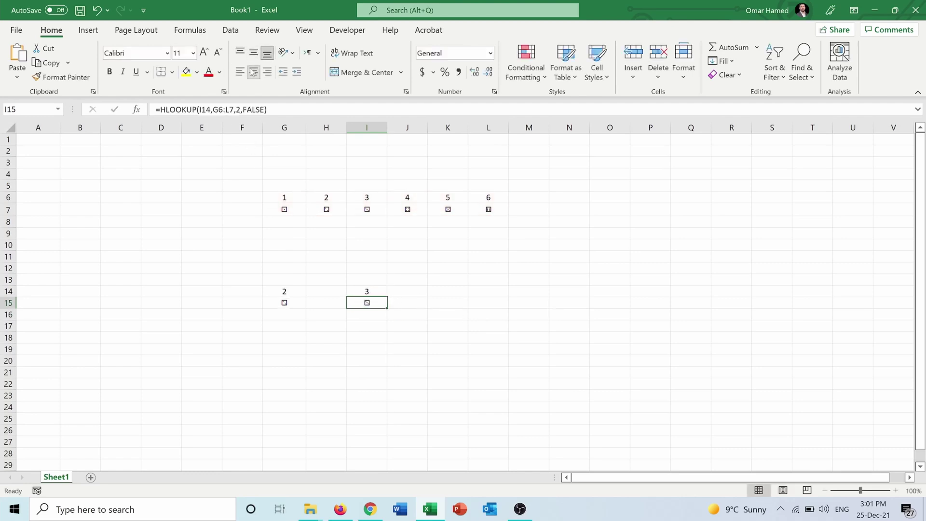
{"action": "left_click", "coordinate": [288, 305]}
{"action": "left_click", "coordinate": [373, 305]}
{"action": "left_click", "coordinate": [288, 302]}
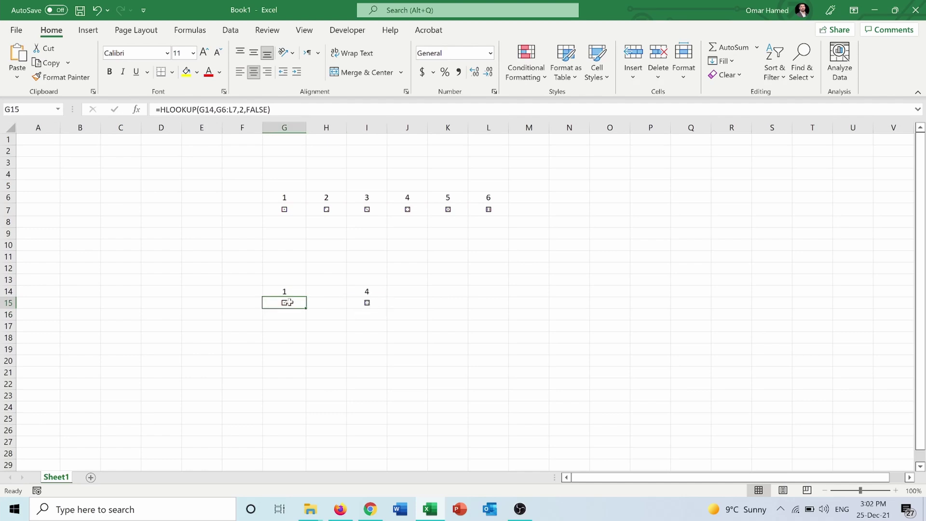
{"action": "key", "text": "ctrl+c"}
Add a new sheet and paste G15 at H12 as a linked picture.
{"action": "left_click", "coordinate": [91, 477]}
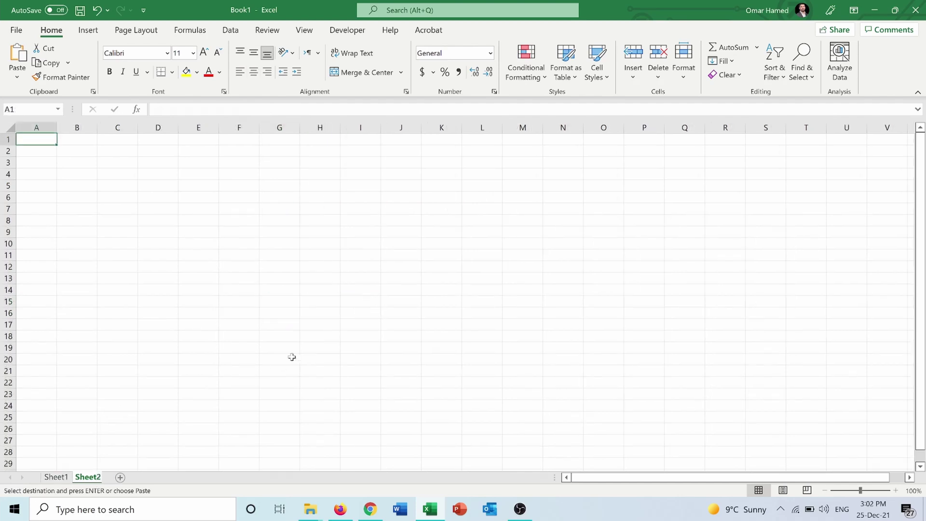
{"action": "left_click", "coordinate": [324, 272]}
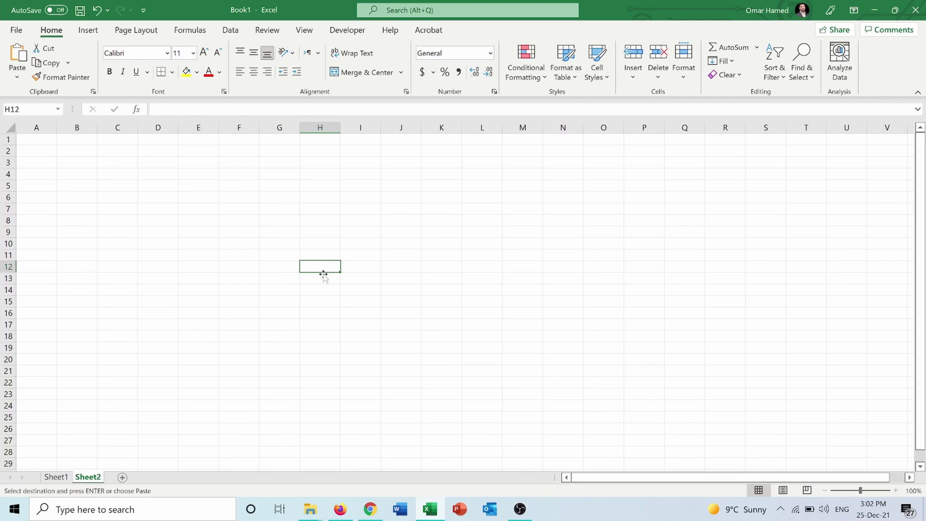
{"action": "right_click", "coordinate": [325, 272]}
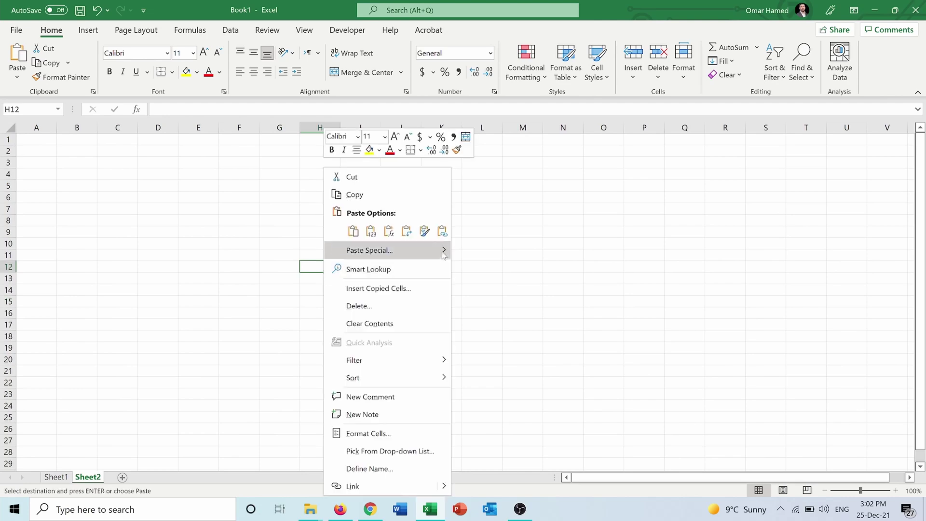
{"action": "mouse_move", "coordinate": [441, 251]}
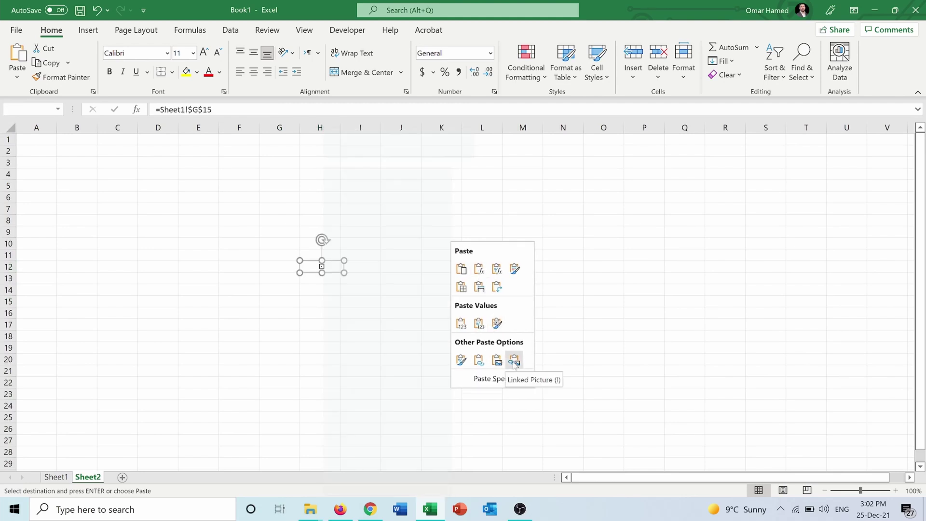
{"action": "left_click", "coordinate": [514, 362]}
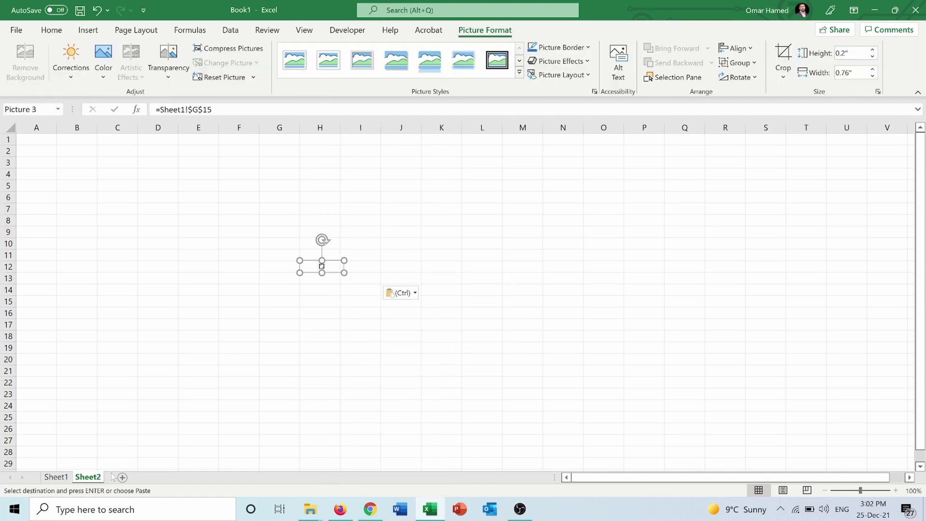
{"action": "left_click", "coordinate": [57, 477]}
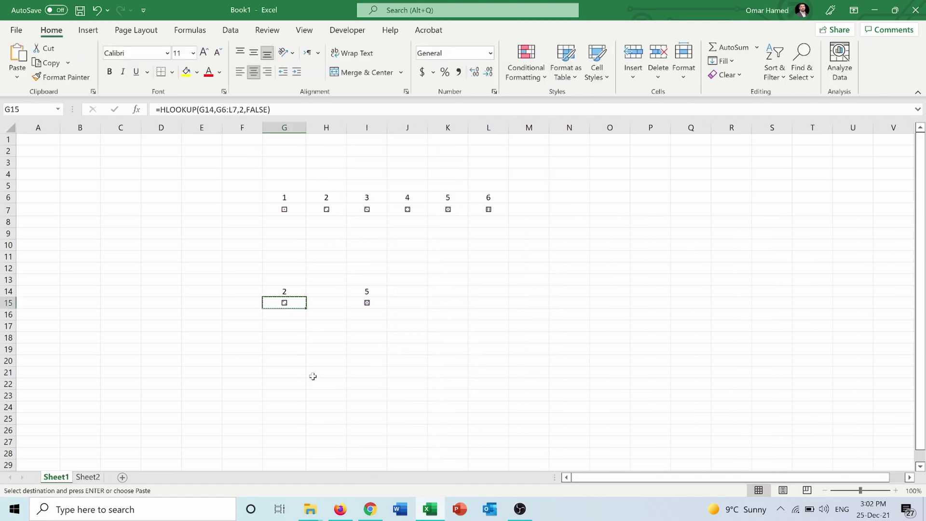
Copy the I15 die and paste it on Sheet2 at J12 as a linked picture.
{"action": "left_click", "coordinate": [369, 302]}
{"action": "key", "text": "Escape"}
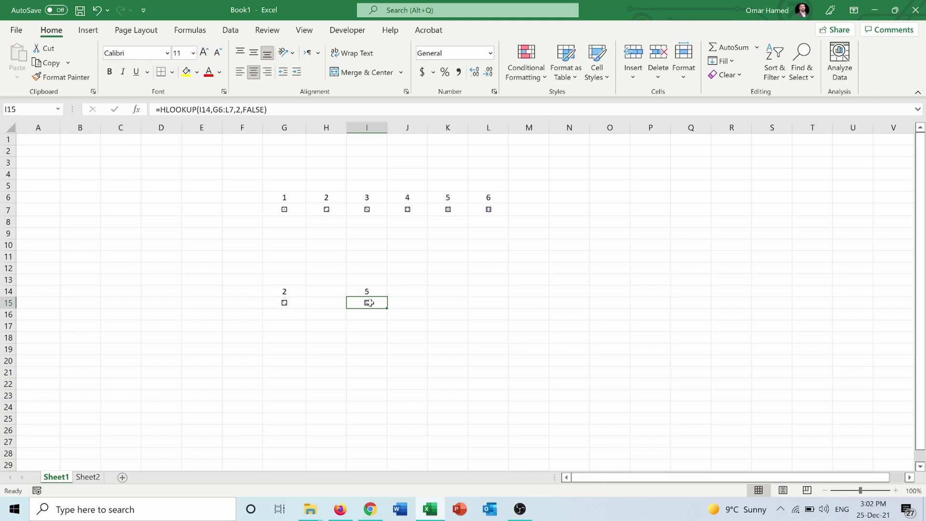
{"action": "key", "text": "ctrl+c"}
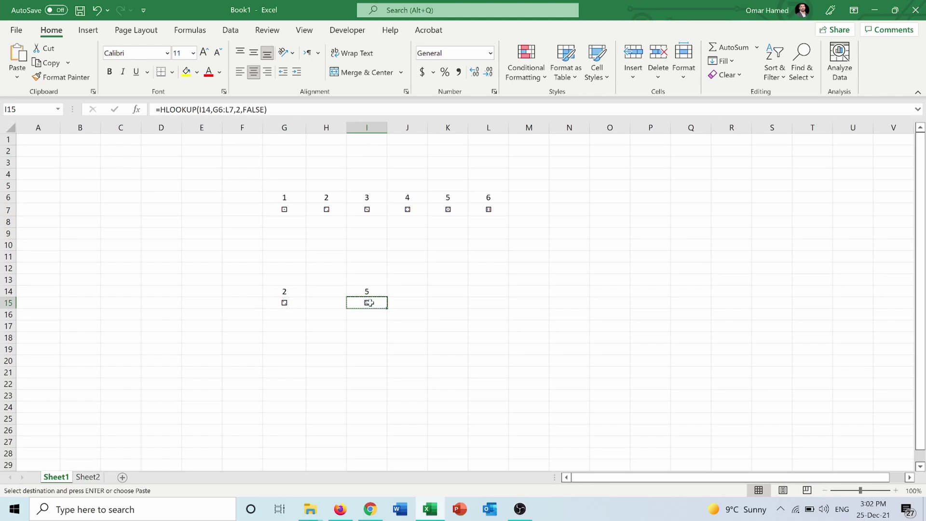
{"action": "left_click", "coordinate": [87, 477]}
{"action": "left_click", "coordinate": [402, 265]}
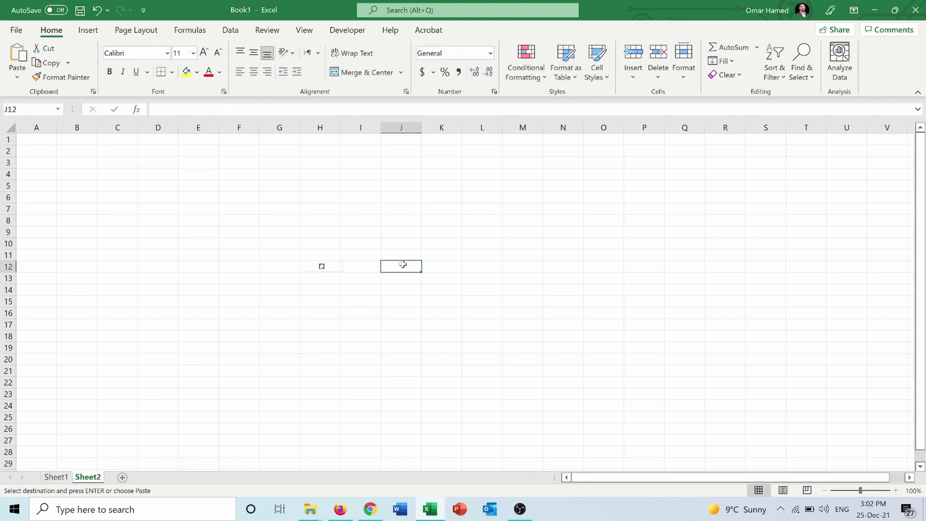
{"action": "right_click", "coordinate": [403, 264]}
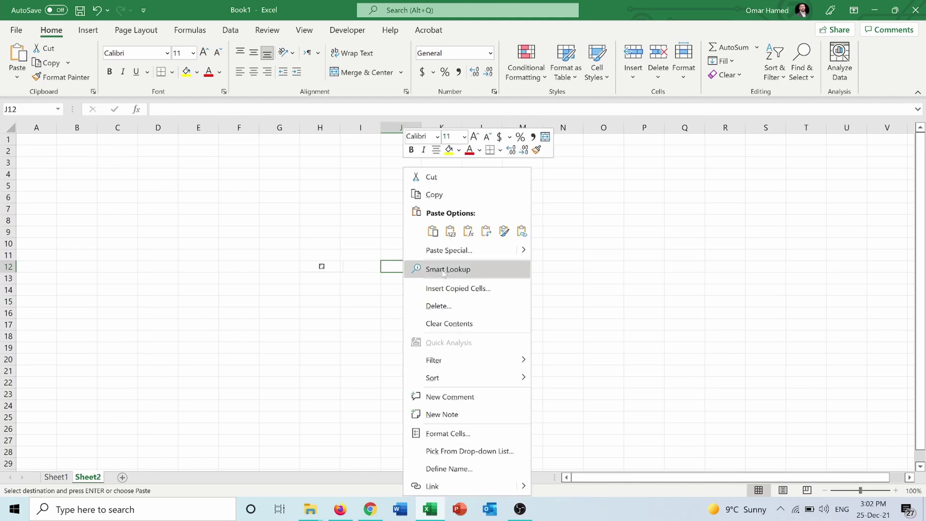
{"action": "mouse_move", "coordinate": [524, 249]}
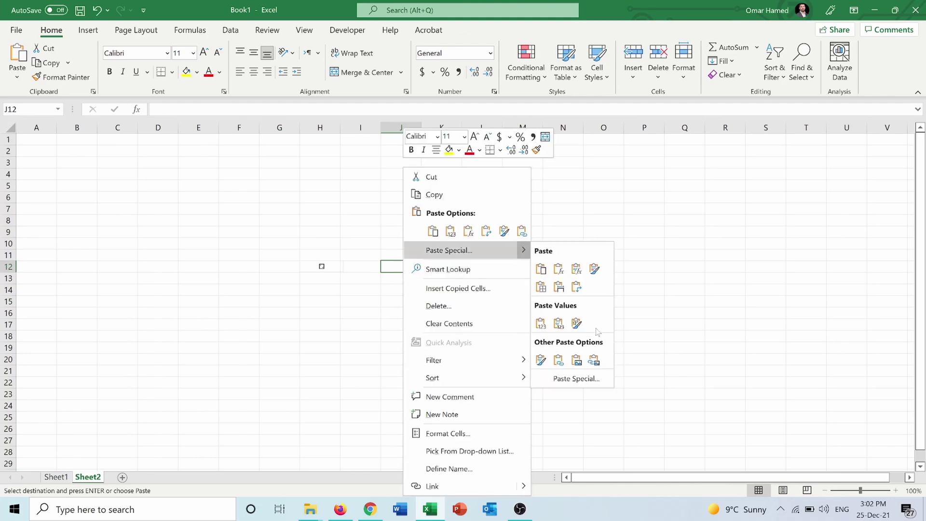
{"action": "left_click", "coordinate": [594, 359]}
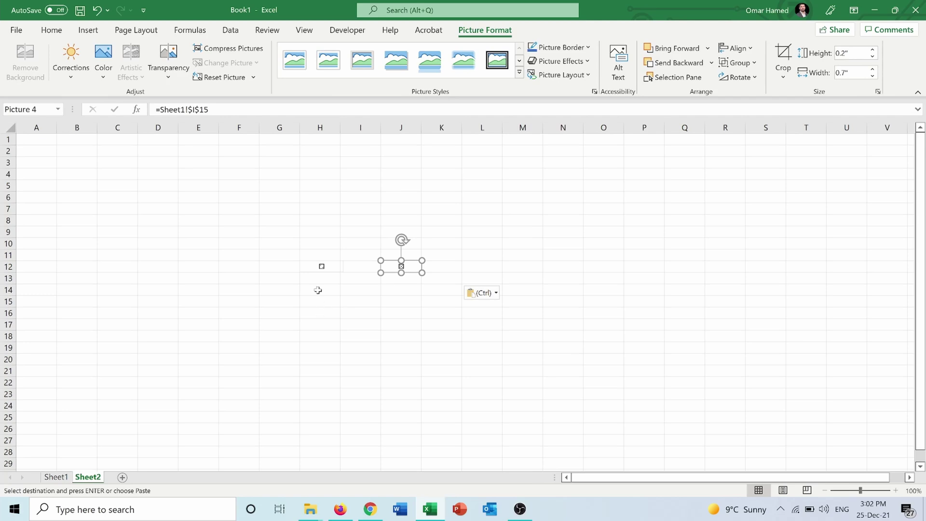
Clear Sheet1's copy mode, then select the G15 linked picture near H12 on Sheet2.
{"action": "left_click", "coordinate": [56, 477]}
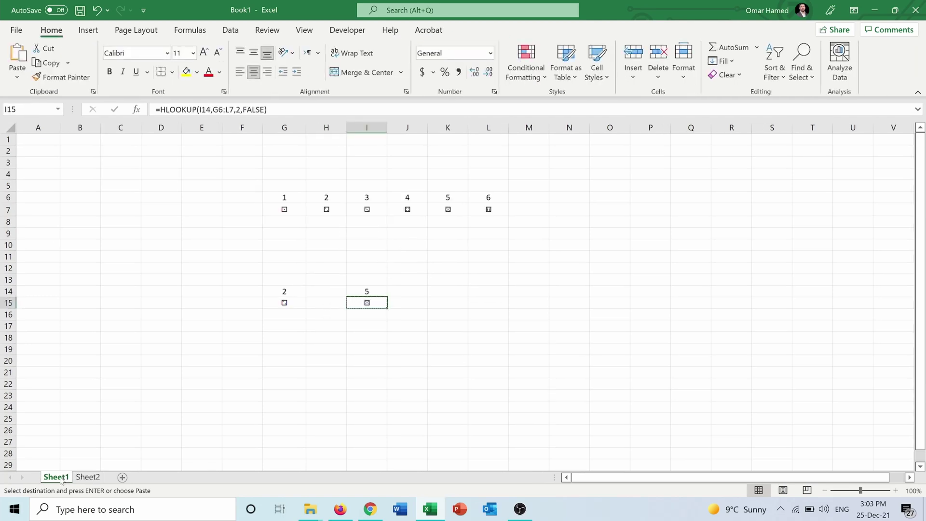
{"action": "key", "text": "Escape"}
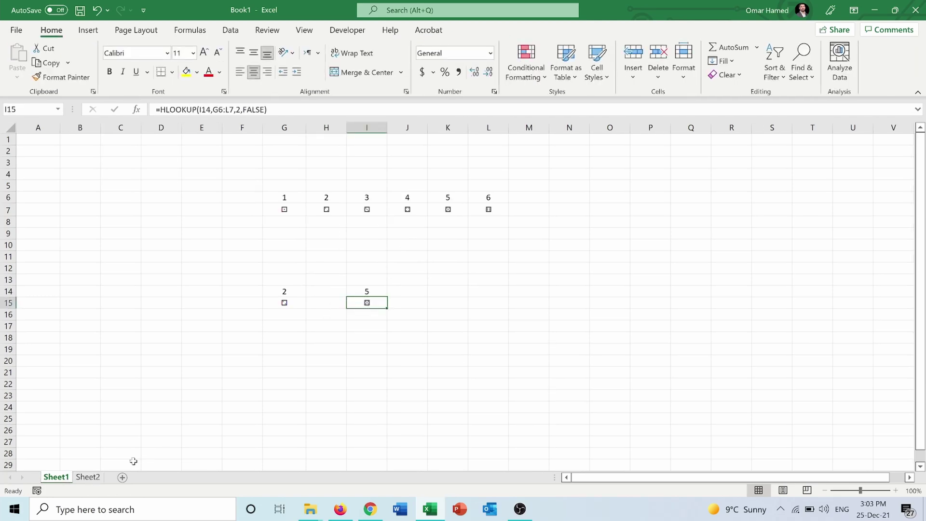
{"action": "left_click", "coordinate": [88, 477]}
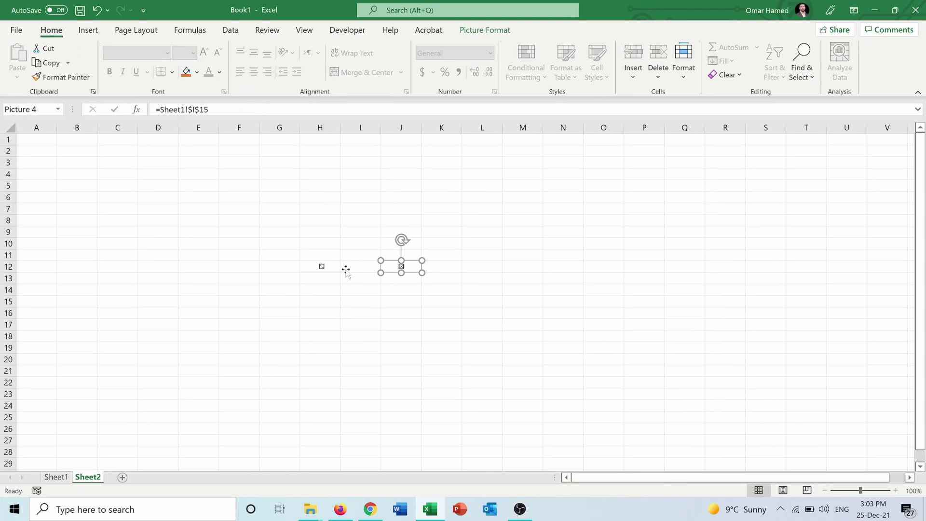
{"action": "left_click", "coordinate": [326, 268]}
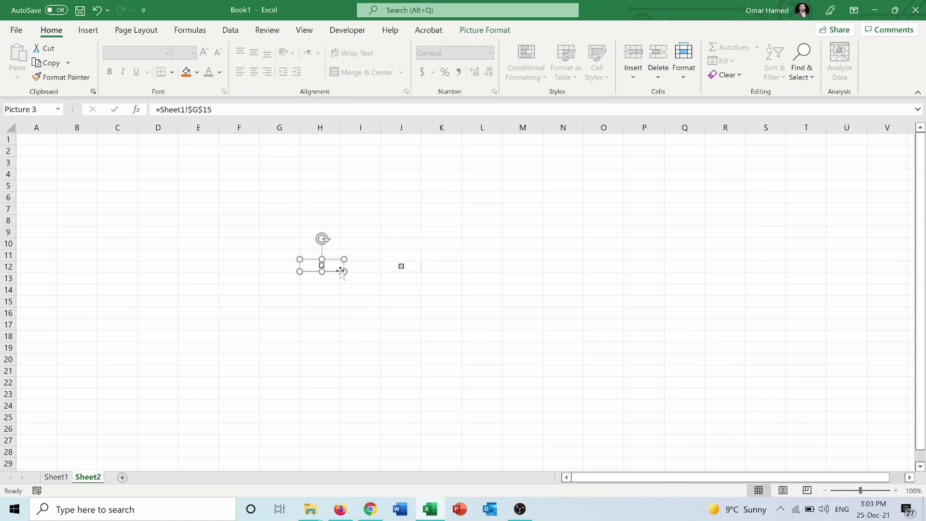
Enlarge the first linked picture and move the second one beside it.
{"action": "left_click_drag", "start_coordinate": [343, 270], "coordinate": [384, 316]}
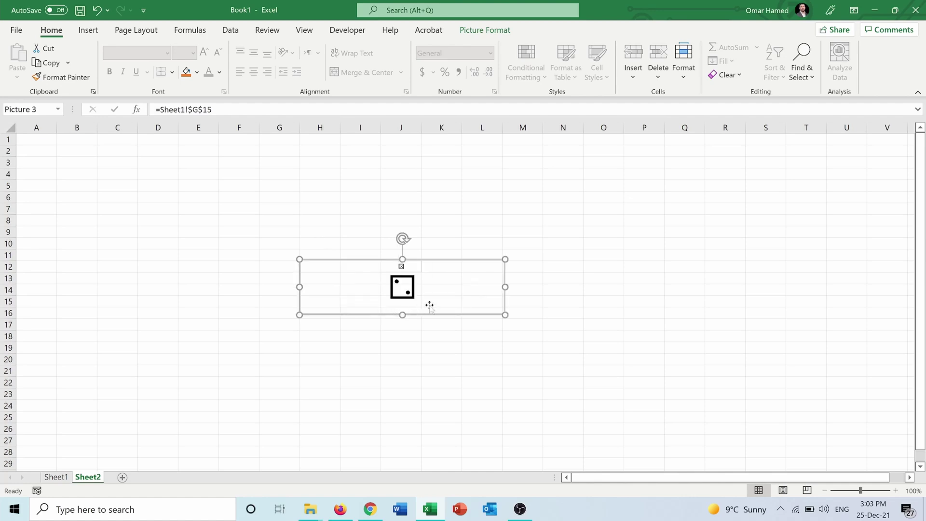
{"action": "left_click_drag", "start_coordinate": [401, 266], "coordinate": [682, 288]}
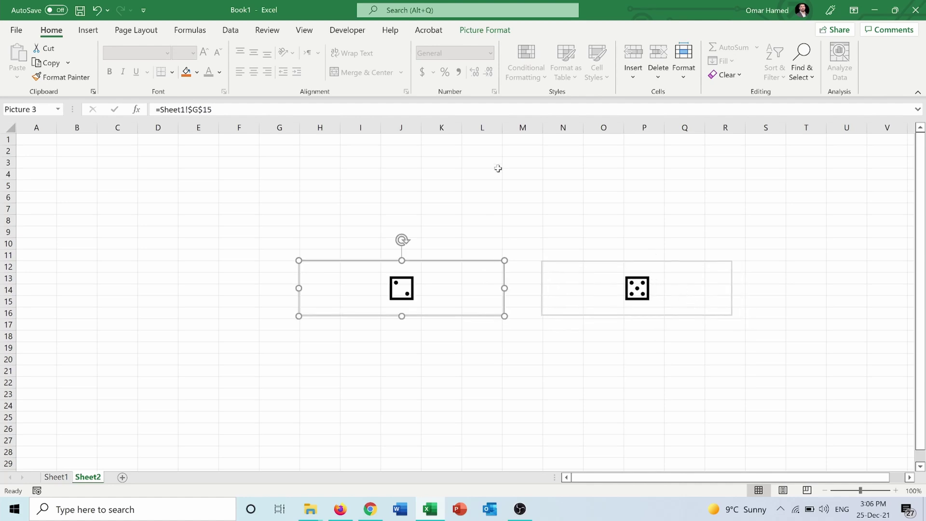
Crop the left linked picture on all sides to its two-dot die face.
{"action": "left_click", "coordinate": [491, 32]}
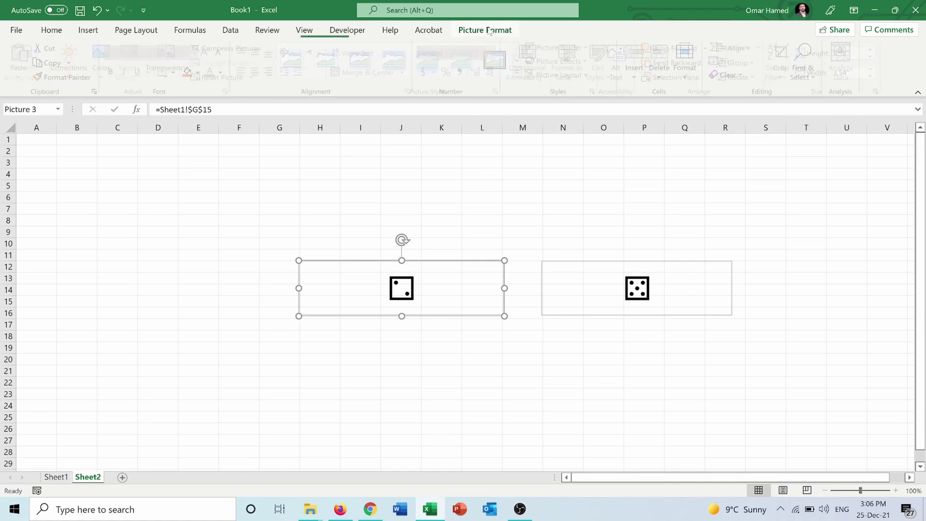
{"action": "left_click", "coordinate": [783, 55]}
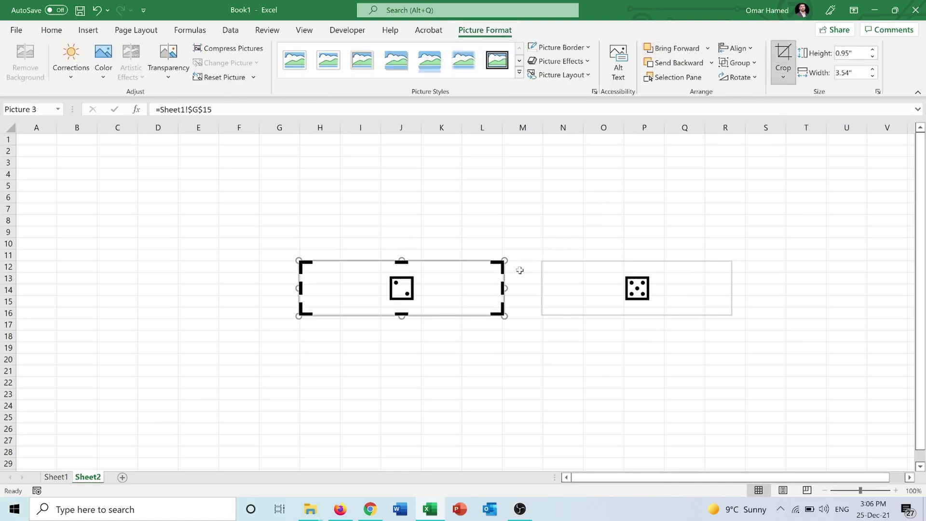
{"action": "left_click_drag", "start_coordinate": [504, 288], "coordinate": [425, 288]}
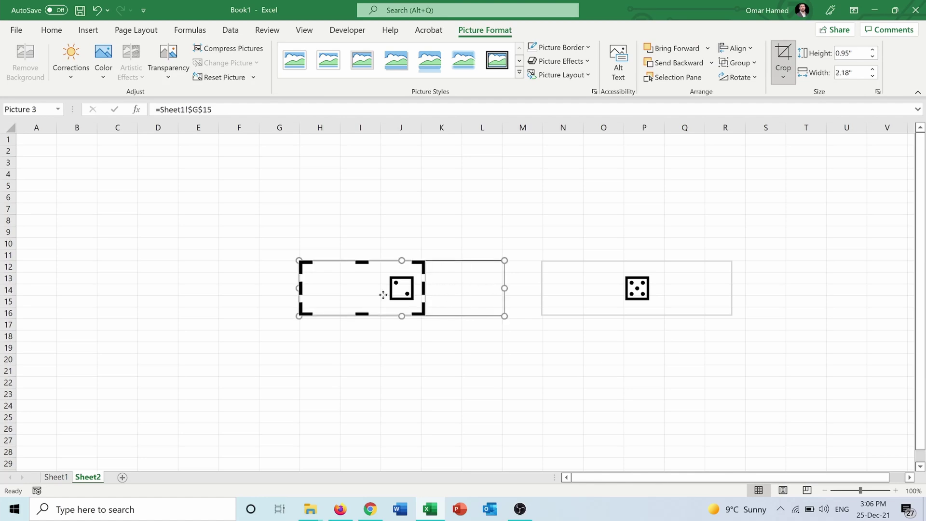
{"action": "left_click_drag", "start_coordinate": [300, 289], "coordinate": [397, 305]}
{"action": "left_click_drag", "start_coordinate": [400, 263], "coordinate": [402, 272]}
{"action": "left_click", "coordinate": [784, 54]}
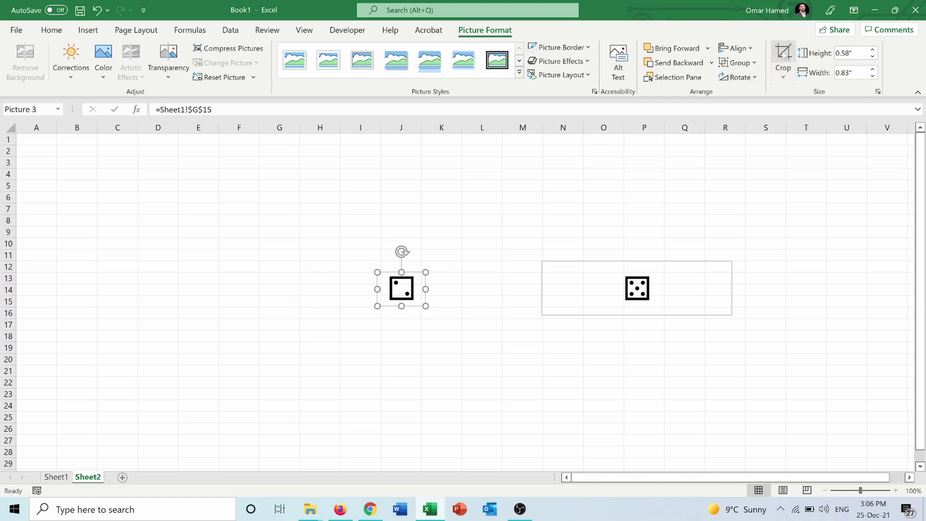
{"action": "left_click", "coordinate": [673, 284]}
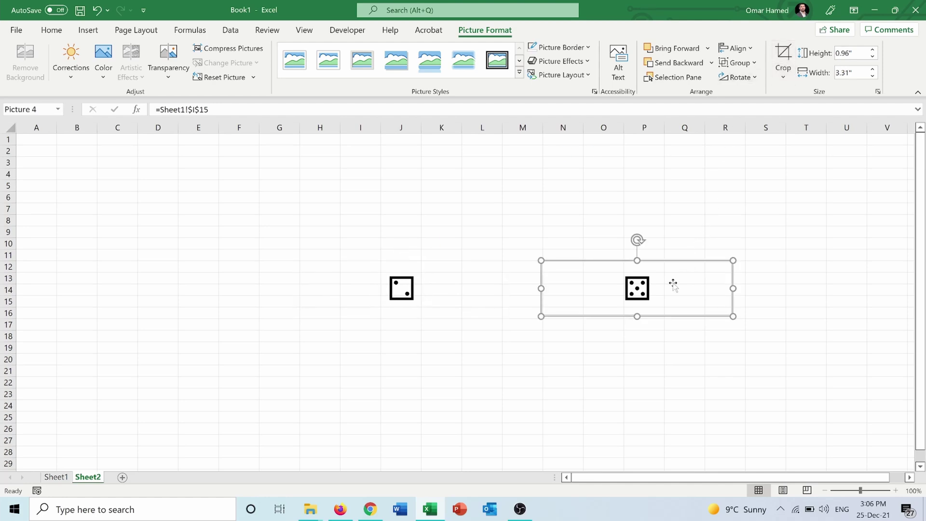
Crop the right picture to its five-dot face and enlarge it to 2.02" by 2.15".
{"action": "left_click", "coordinate": [784, 57]}
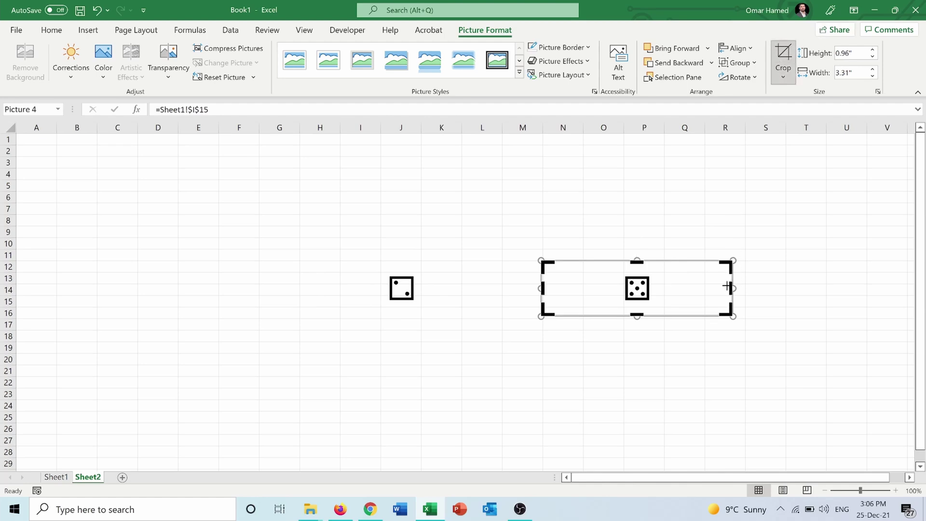
{"action": "left_click_drag", "start_coordinate": [727, 287], "coordinate": [659, 288]}
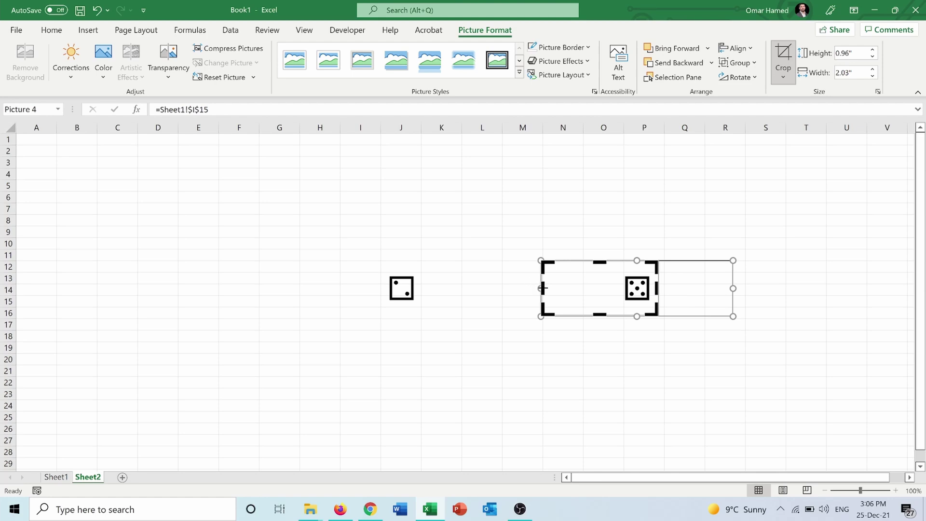
{"action": "left_click_drag", "start_coordinate": [542, 288], "coordinate": [641, 307]}
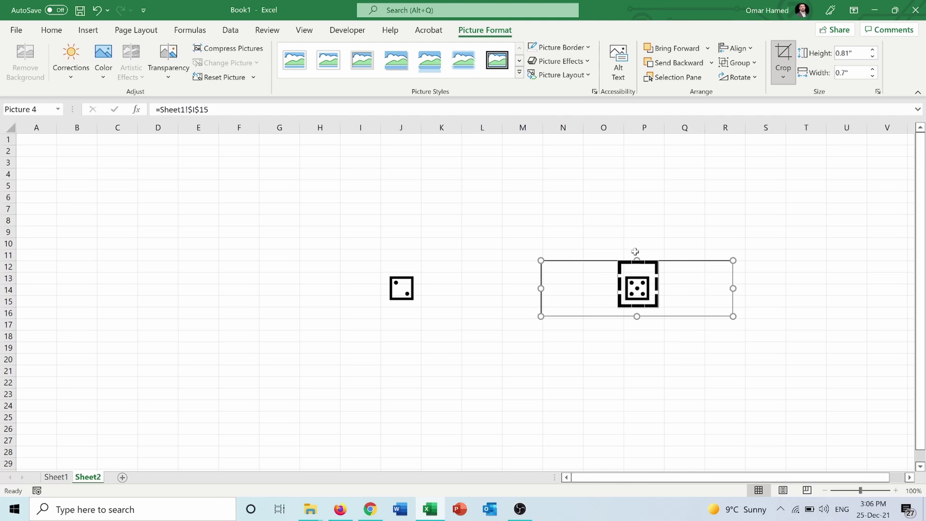
{"action": "left_click_drag", "start_coordinate": [637, 261], "coordinate": [637, 270]}
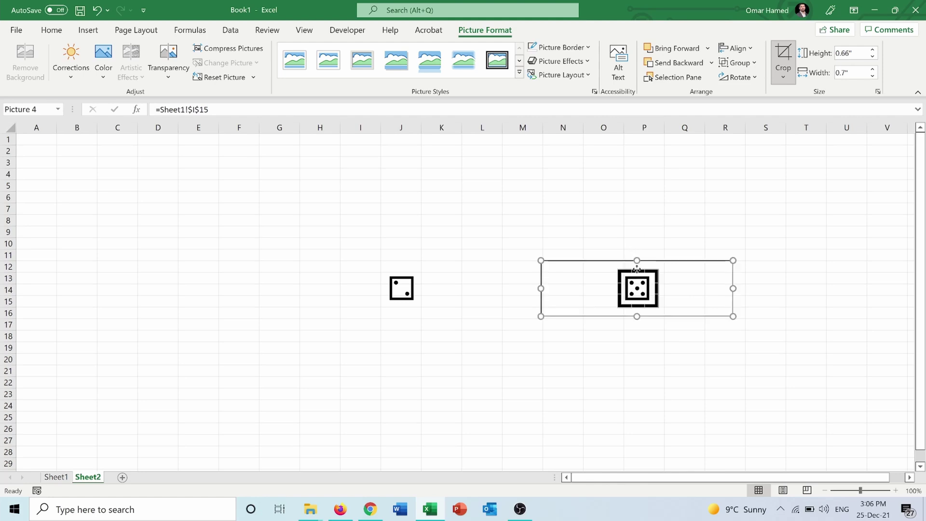
{"action": "left_click", "coordinate": [789, 55]}
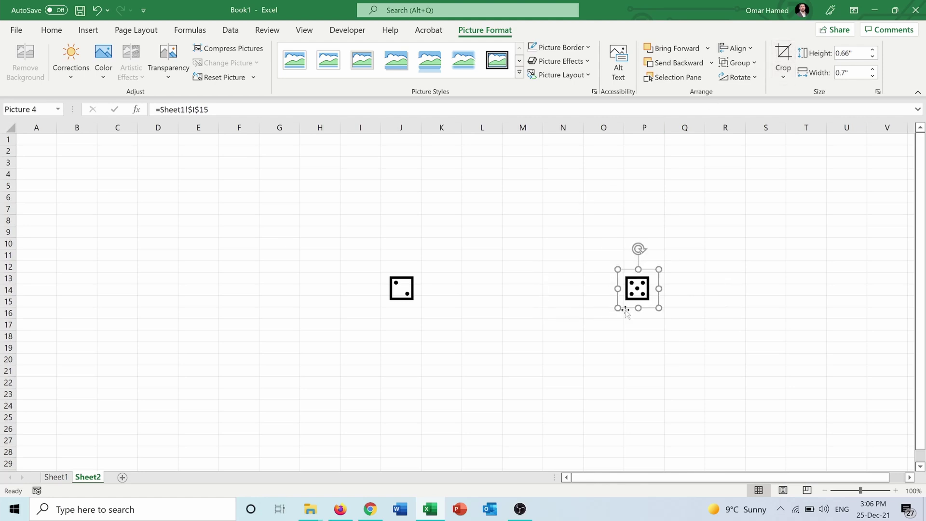
{"action": "left_click_drag", "start_coordinate": [616, 313], "coordinate": [535, 386]}
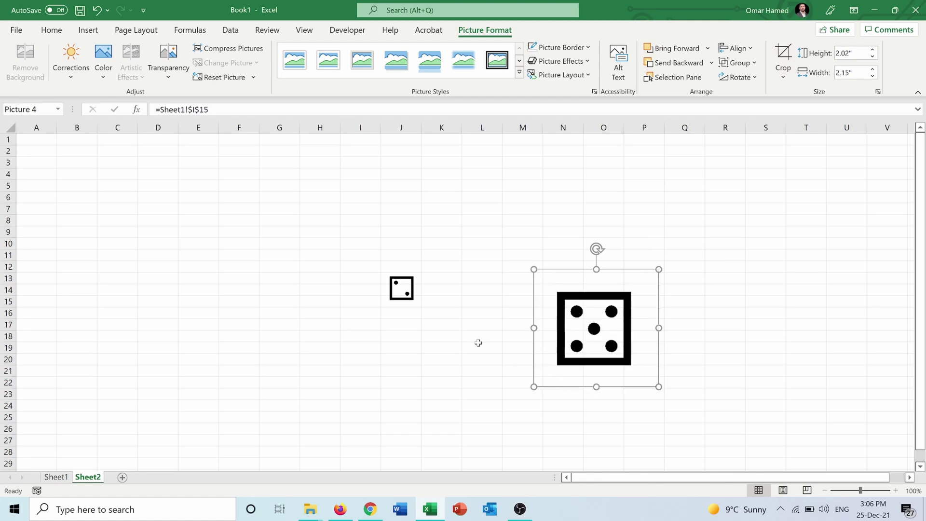
Enlarge the two-dot die picture to 1.77" by 2.54" and position it beside the five-dot die.
{"action": "left_click", "coordinate": [405, 303]}
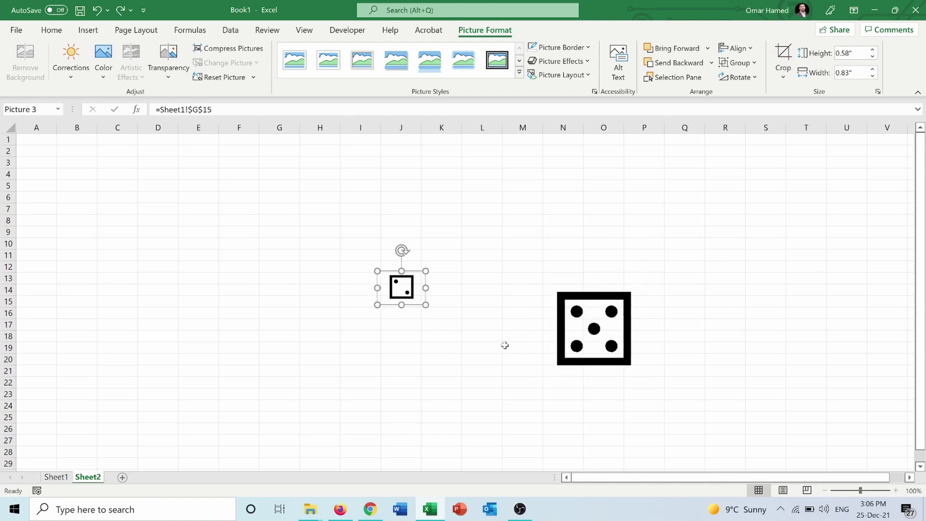
{"action": "left_click", "coordinate": [606, 326]}
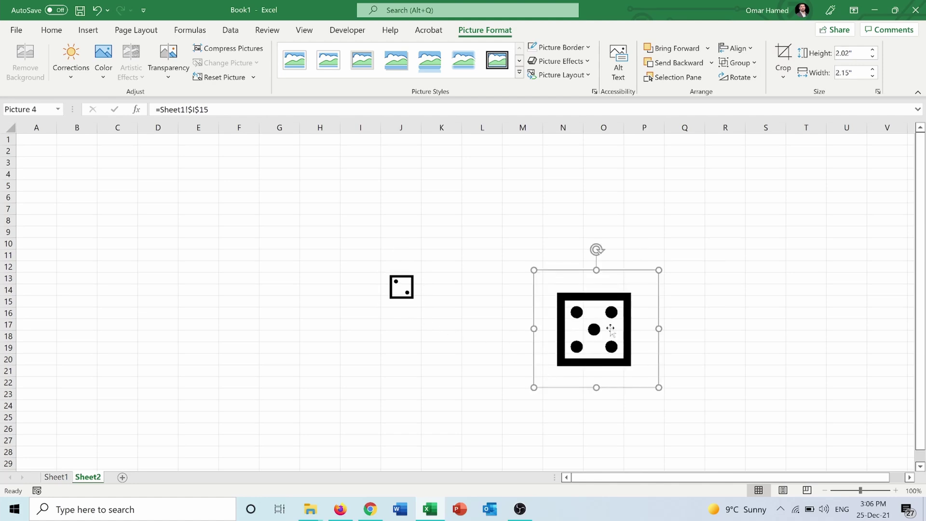
{"action": "left_click", "coordinate": [409, 291]}
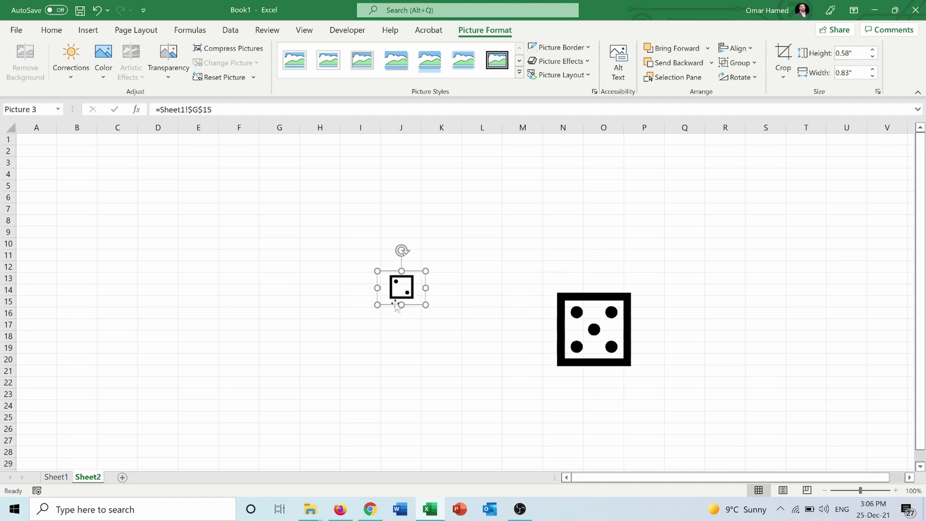
{"action": "left_click_drag", "start_coordinate": [378, 305], "coordinate": [290, 374]}
{"action": "left_click_drag", "start_coordinate": [370, 305], "coordinate": [389, 317]}
{"action": "left_click", "coordinate": [189, 266]}
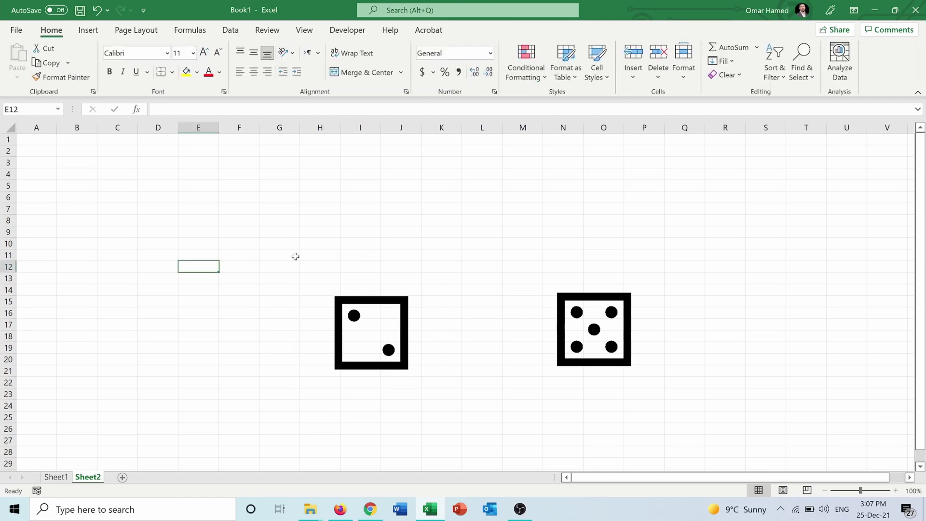
{"action": "left_click", "coordinate": [316, 182]}
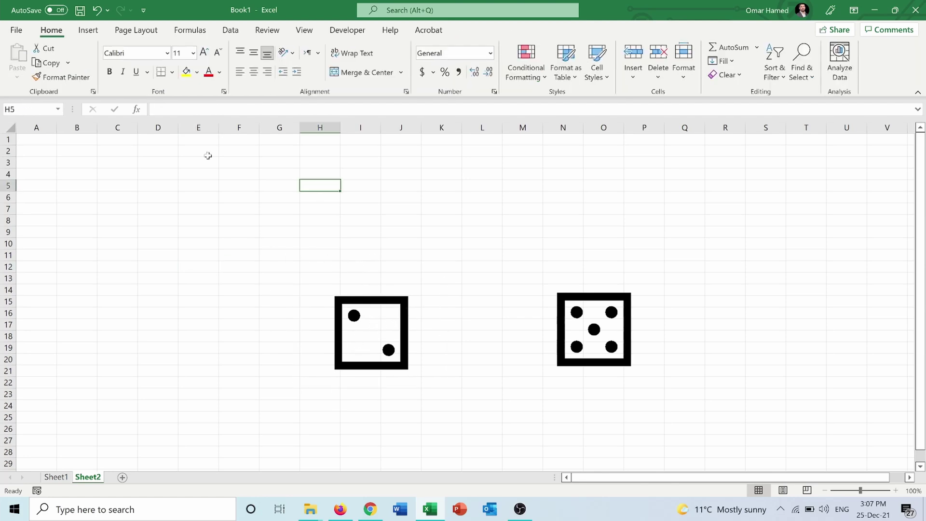
{"action": "left_click", "coordinate": [144, 32]}
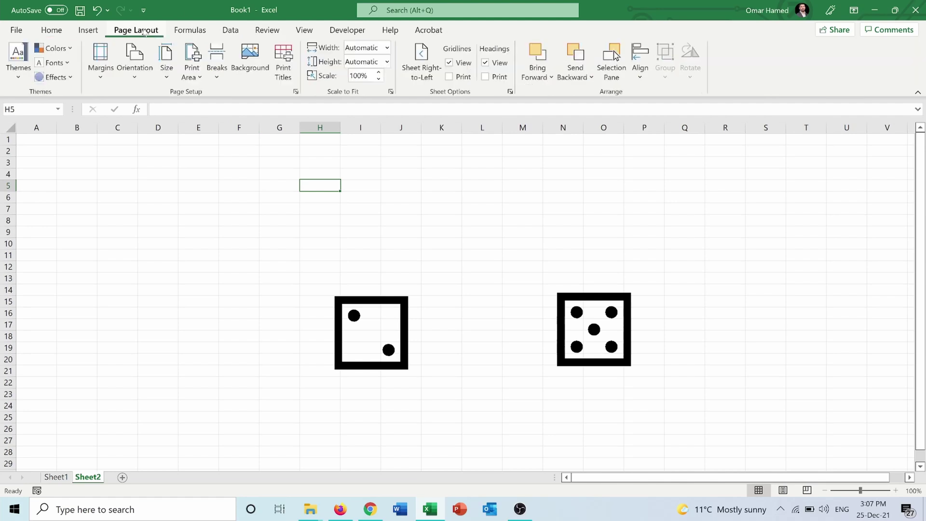
Uncheck Gridlines View so Sheet2 shows the dice on plain white.
{"action": "left_click", "coordinate": [449, 63]}
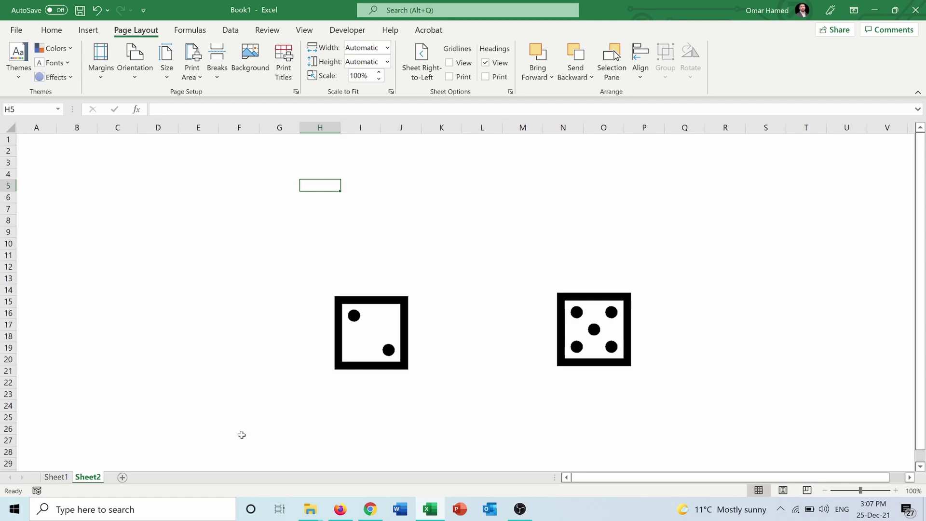
Recalculate with F9 several times to re-roll the dice, ending on two four-dot faces.
{"action": "key", "text": "F9"}
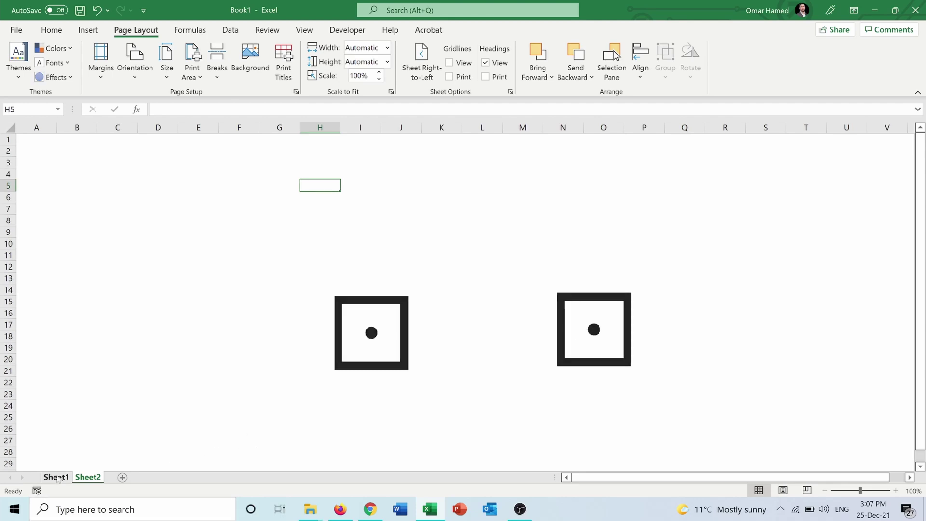
{"action": "left_click", "coordinate": [57, 477]}
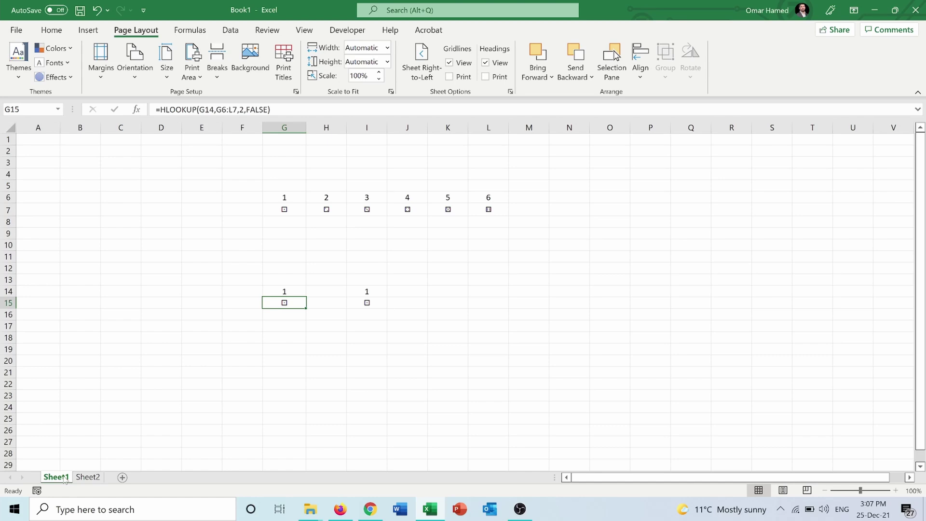
{"action": "left_click", "coordinate": [88, 477]}
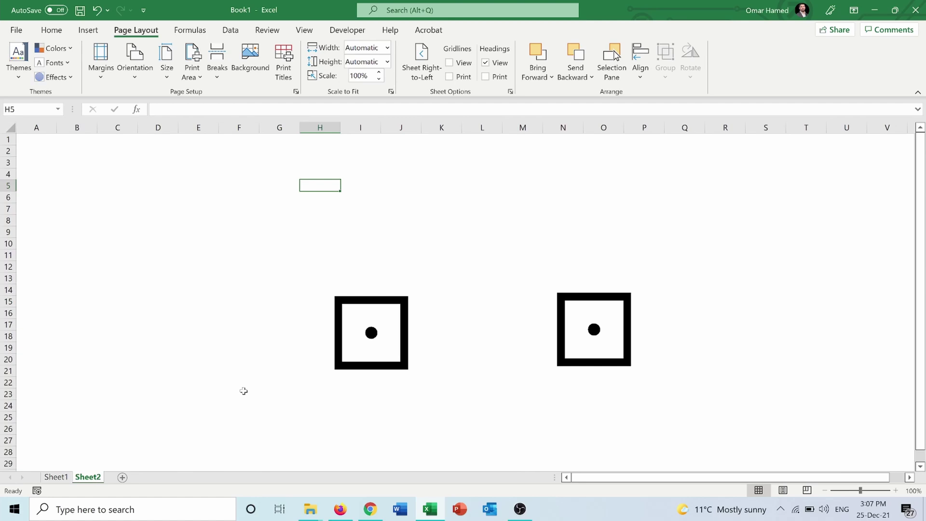
{"action": "key", "text": "F9"}
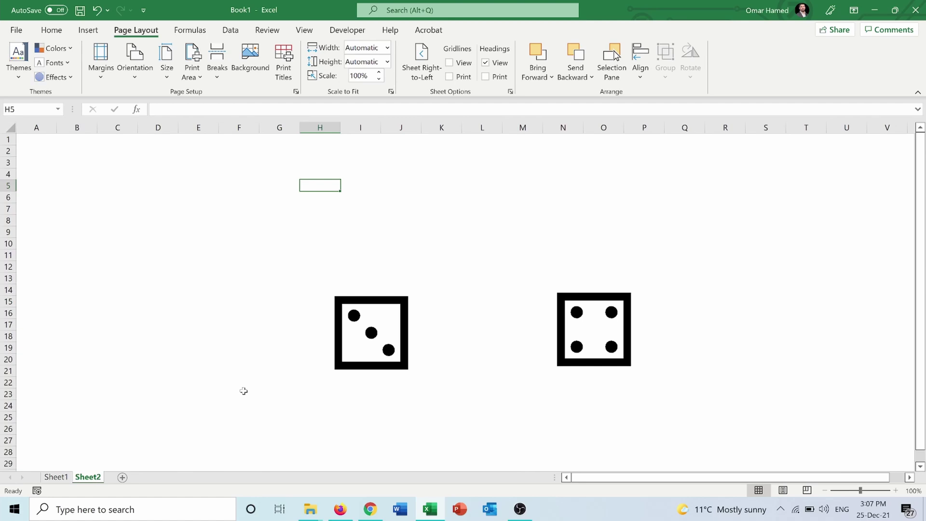
{"action": "key", "text": "F9"}
{"action": "key", "text": "F9"}
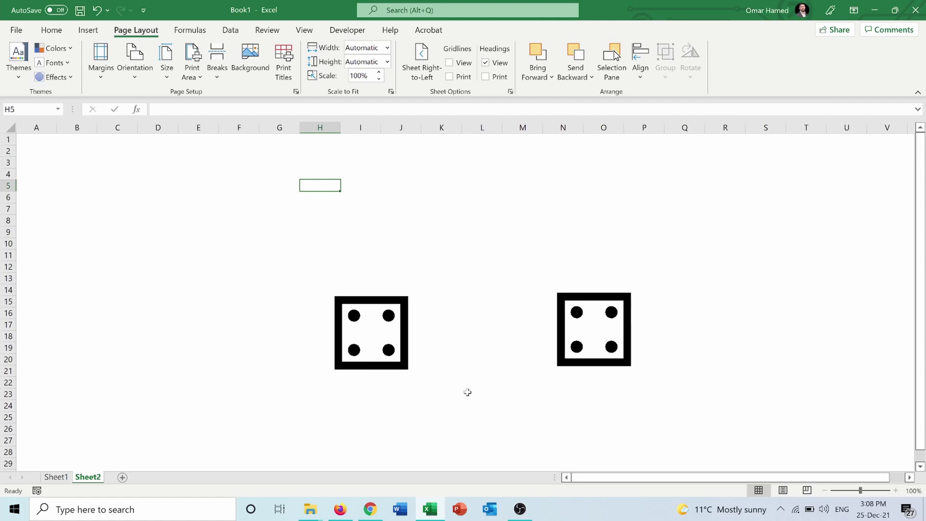
{"action": "left_click", "coordinate": [480, 197]}
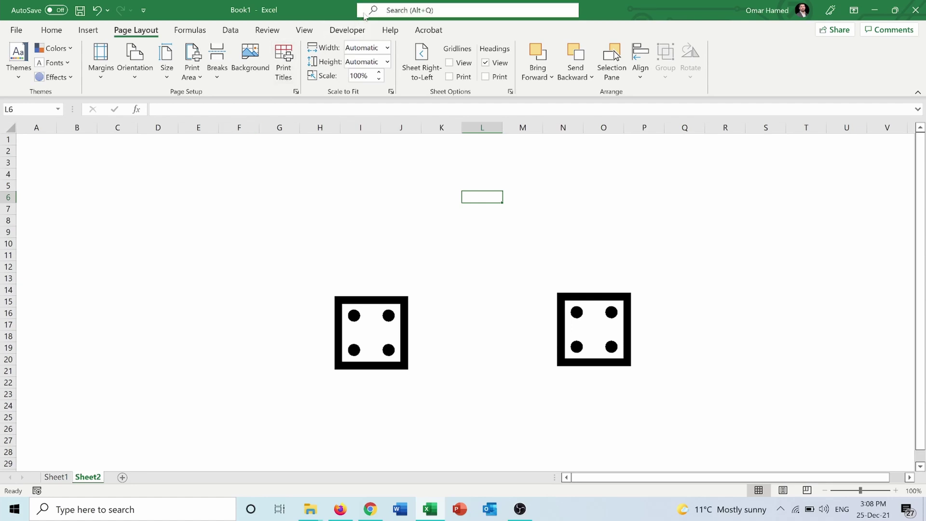
Enable the Developer tab through Customize Ribbon and show its Insert controls list.
{"action": "left_click", "coordinate": [350, 32]}
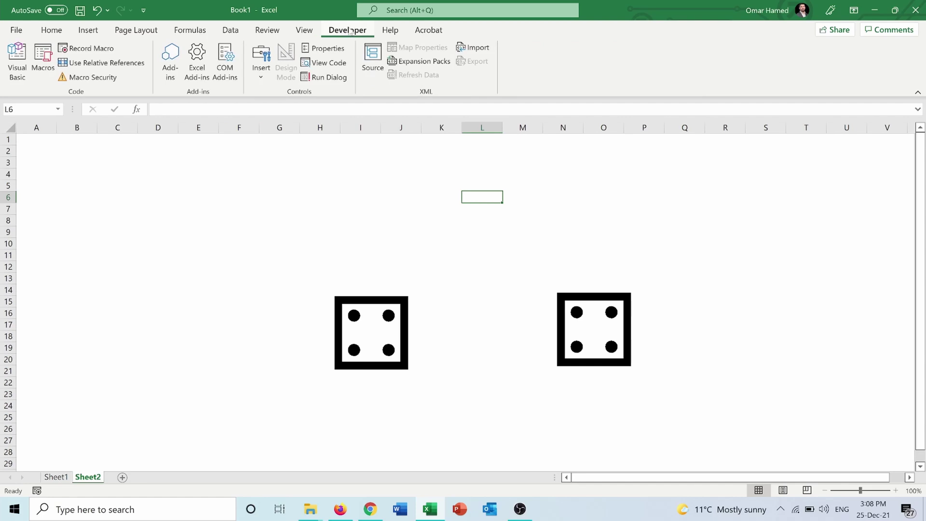
{"action": "right_click", "coordinate": [559, 72]}
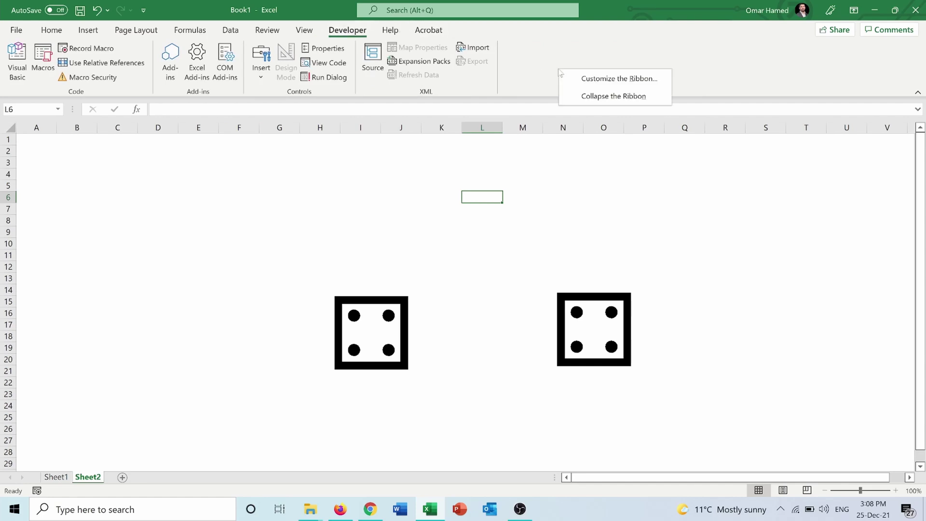
{"action": "left_click", "coordinate": [600, 79]}
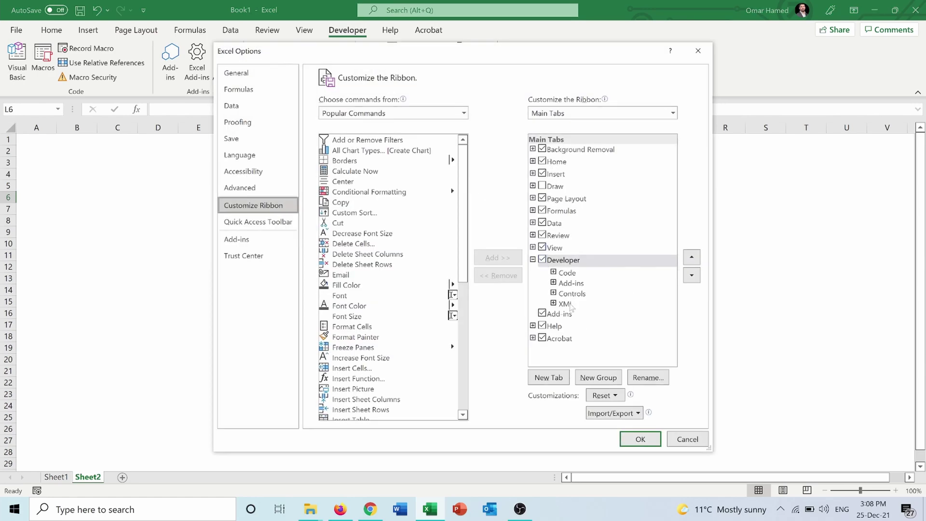
{"action": "left_click", "coordinate": [640, 439]}
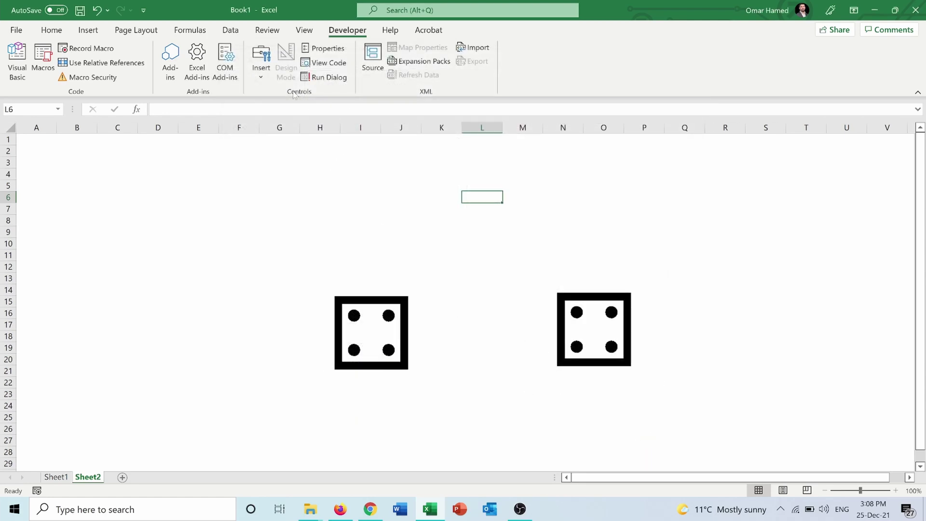
{"action": "left_click", "coordinate": [262, 75]}
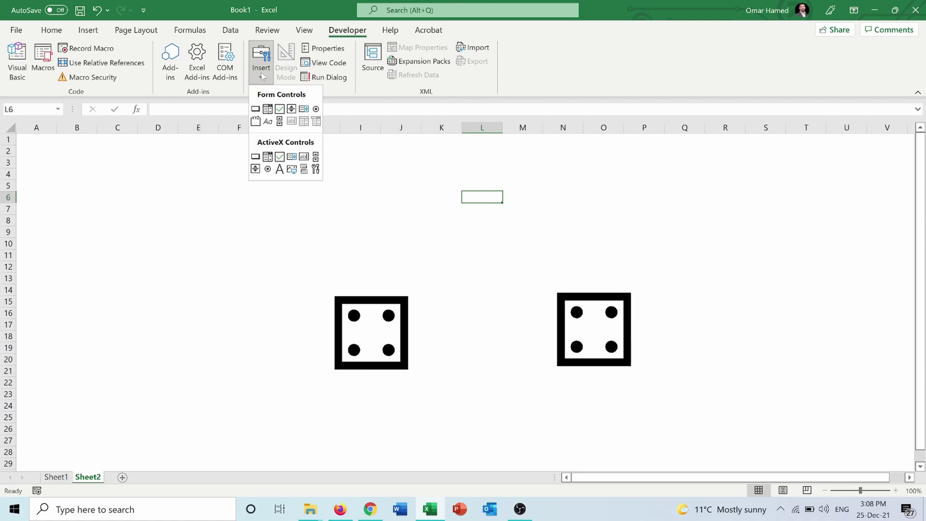
Draw a Form Control push button over K5:M7 above the dice and handle the Assign Macro prompt.
{"action": "left_click", "coordinate": [255, 109]}
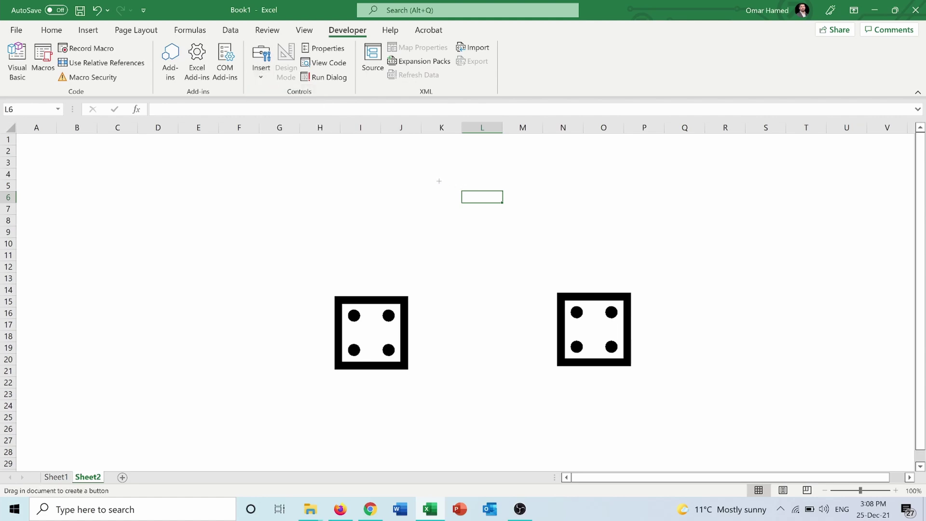
{"action": "left_click_drag", "start_coordinate": [438, 181], "coordinate": [548, 210]}
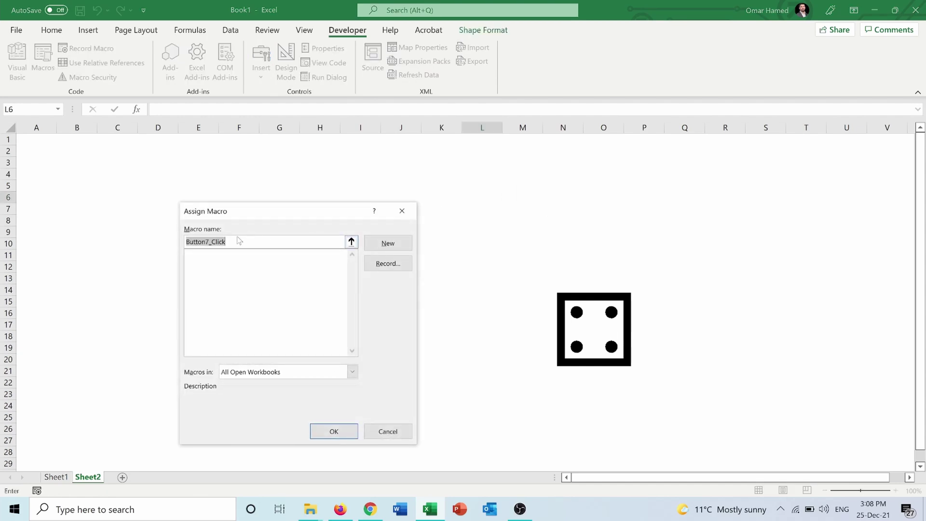
{"action": "type", "text": "Roll the Dice"}
{"action": "left_click", "coordinate": [388, 243]}
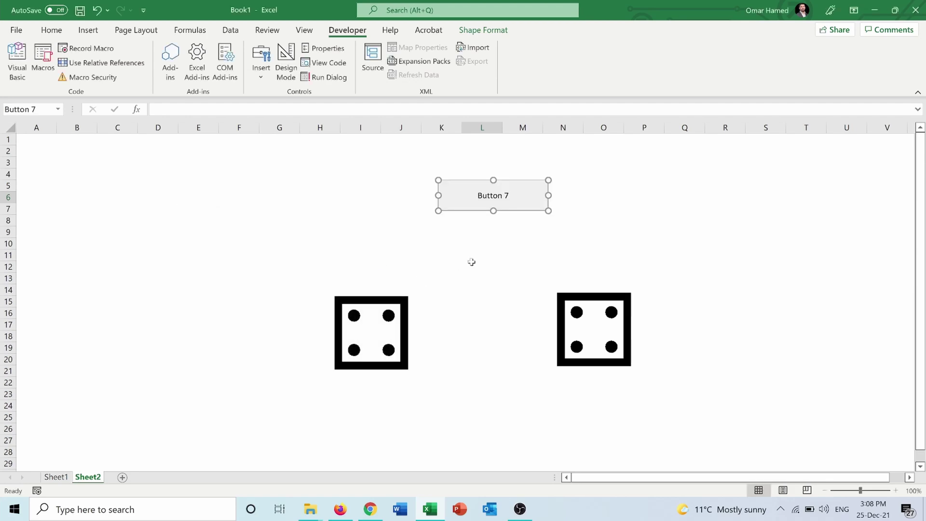
Replace the Button 7 caption with 'Roll the Dice' and reselect the button.
{"action": "left_click", "coordinate": [509, 193]}
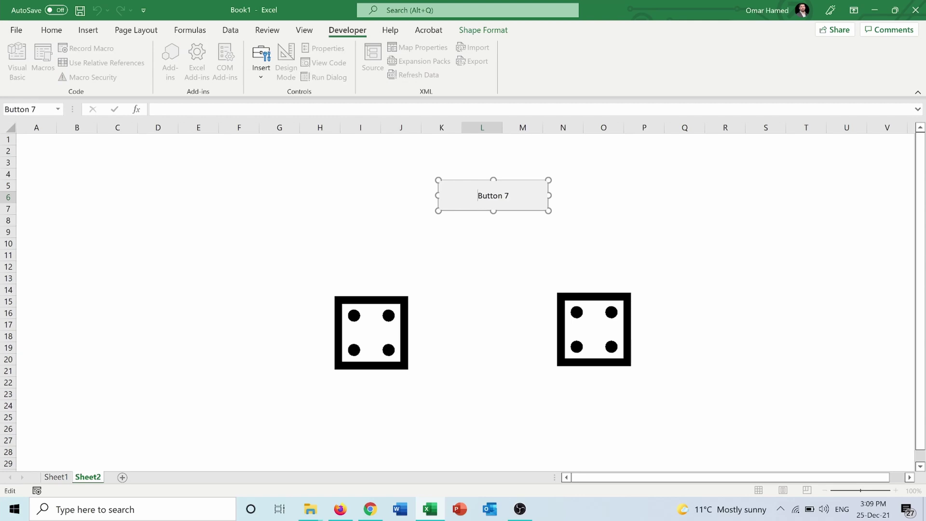
{"action": "left_click_drag", "start_coordinate": [509, 196], "coordinate": [433, 200]}
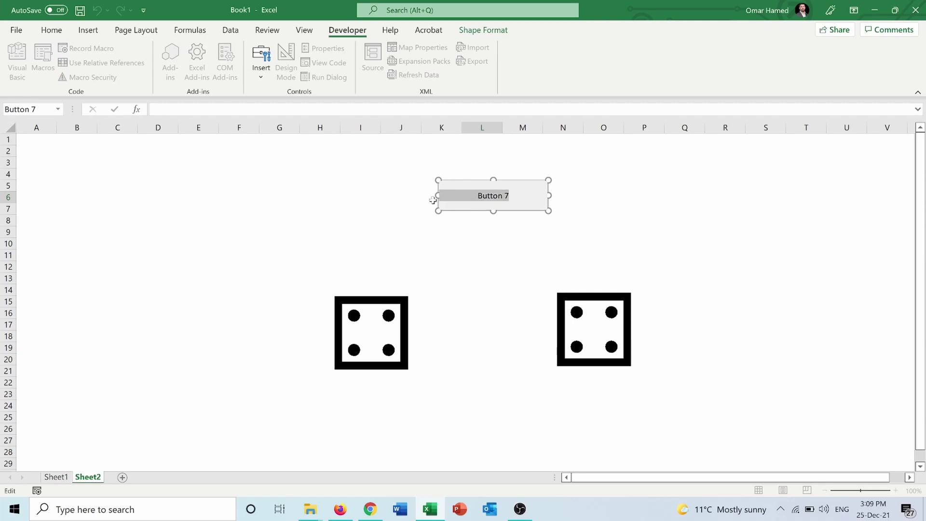
{"action": "type", "text": "Rol"}
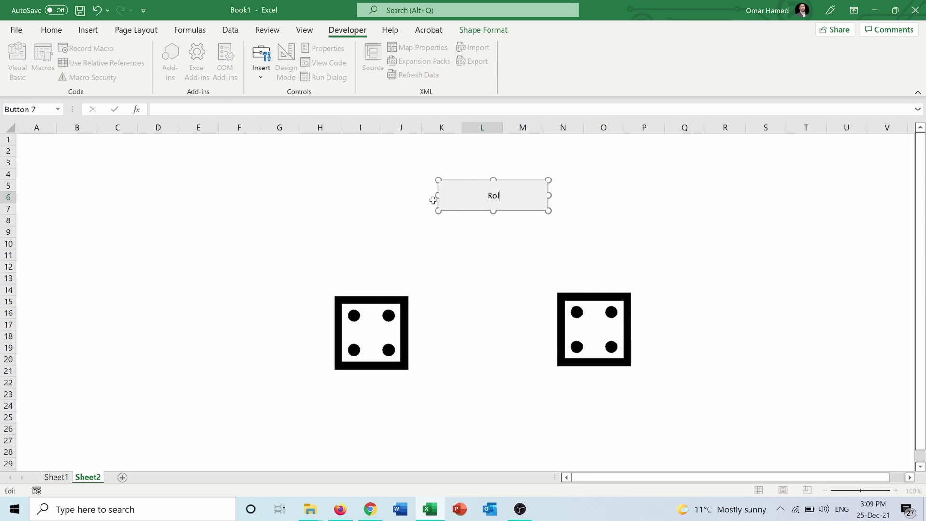
{"action": "type", "text": "l the Dice"}
{"action": "left_click", "coordinate": [451, 243]}
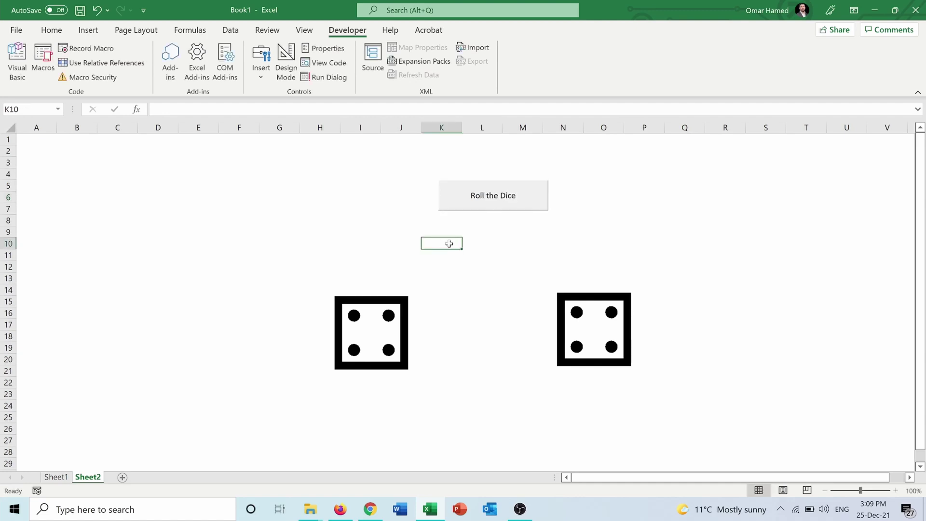
{"action": "left_click", "coordinate": [482, 243]}
{"action": "left_click", "coordinate": [523, 202], "text": "ctrl"}
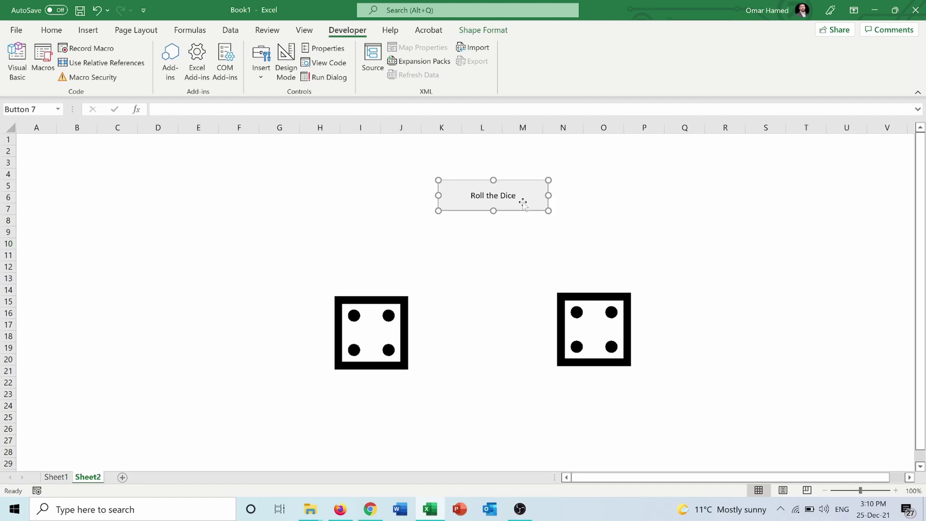
Assign the button a new Button7_Click macro containing ActiveCell.Calculate, then close the VBA editor.
{"action": "right_click", "coordinate": [523, 201]}
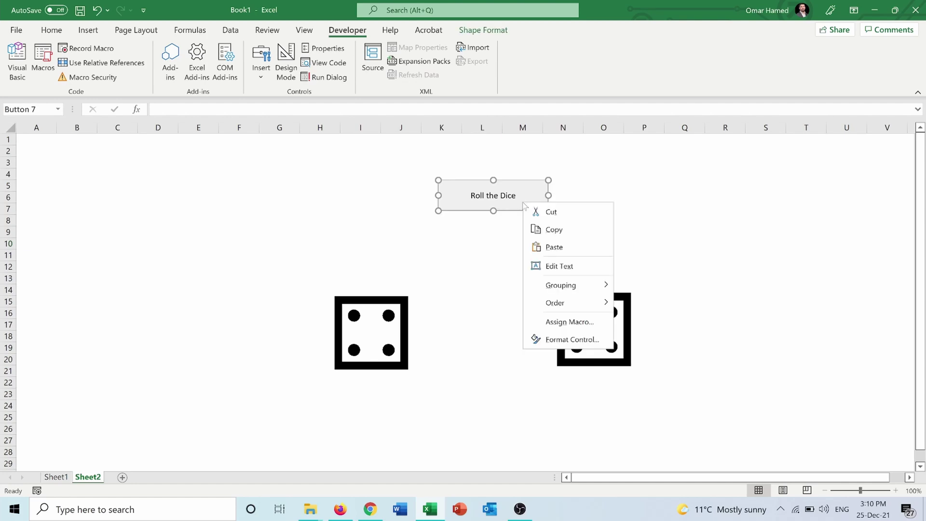
{"action": "left_click", "coordinate": [557, 322]}
{"action": "left_click", "coordinate": [649, 221]}
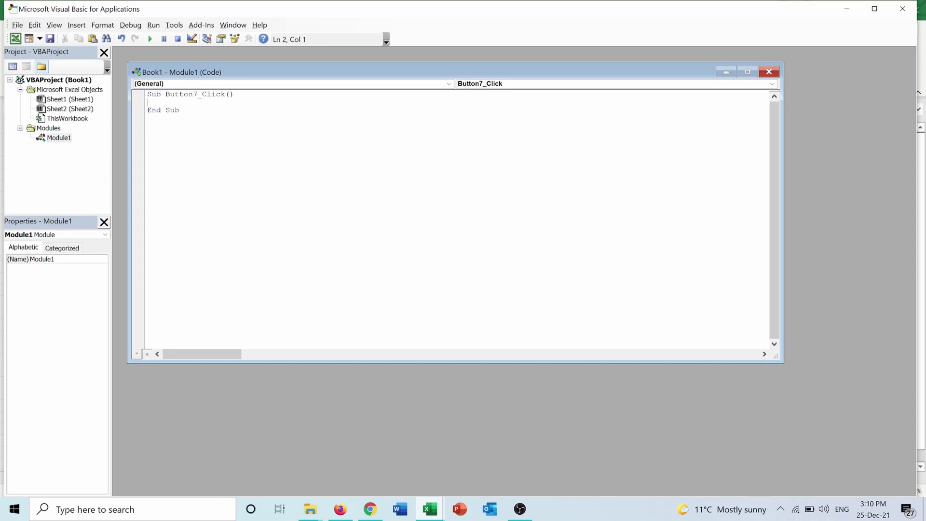
{"action": "type", "text": "ActiveCell.Calculate"}
{"action": "left_click", "coordinate": [902, 9]}
{"action": "left_click", "coordinate": [520, 233]}
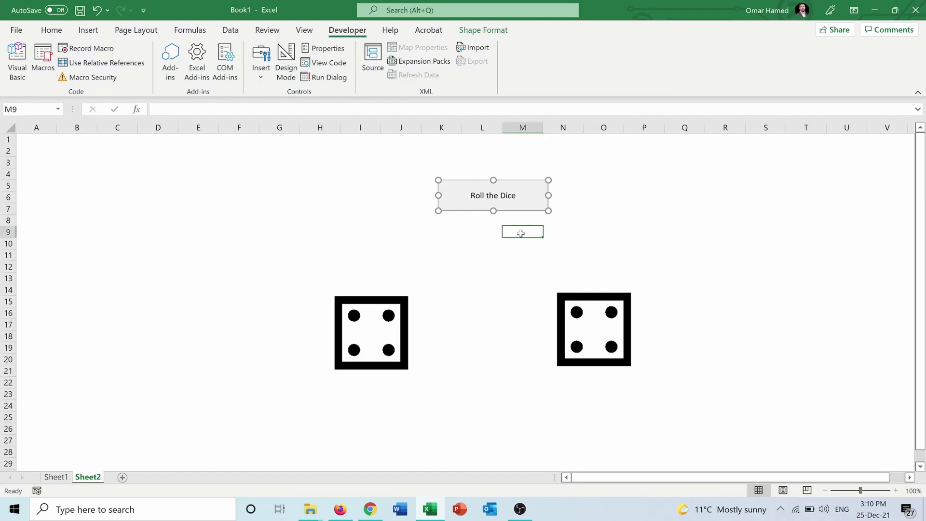
Press Roll the Dice five times, re-rolling both dice until the left one shows six.
{"action": "left_click", "coordinate": [489, 208]}
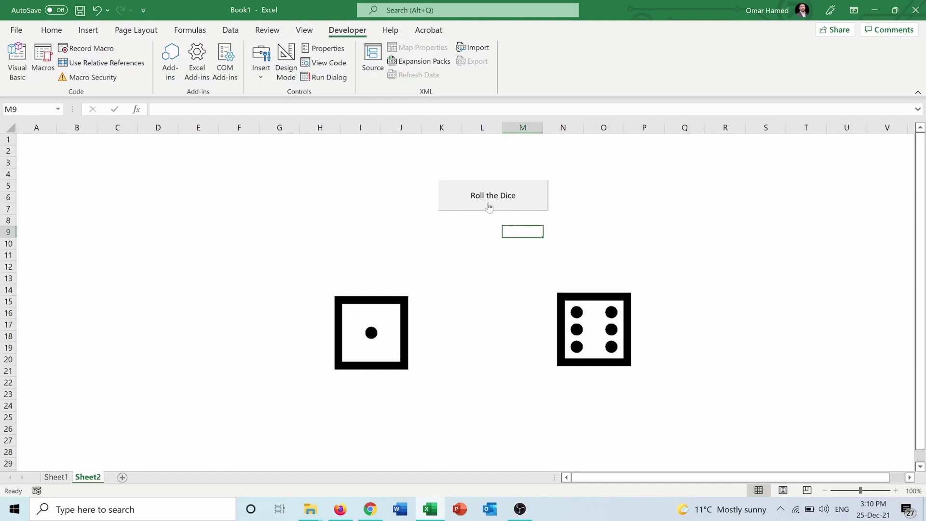
{"action": "left_click", "coordinate": [489, 208]}
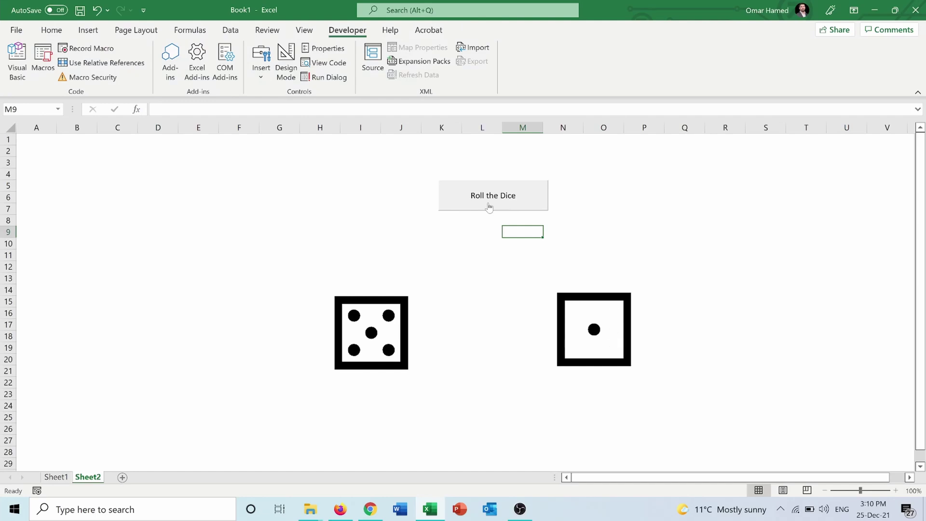
{"action": "left_click", "coordinate": [489, 207]}
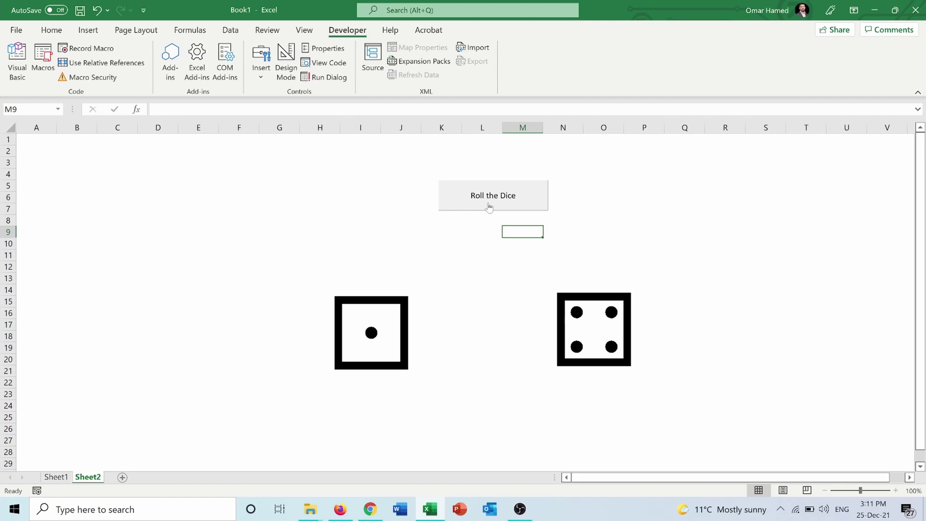
{"action": "left_click", "coordinate": [489, 207]}
{"action": "left_click", "coordinate": [490, 207]}
Set the Roll the Dice caption font size to 16 point via Format Control.
{"action": "right_click", "coordinate": [515, 207]}
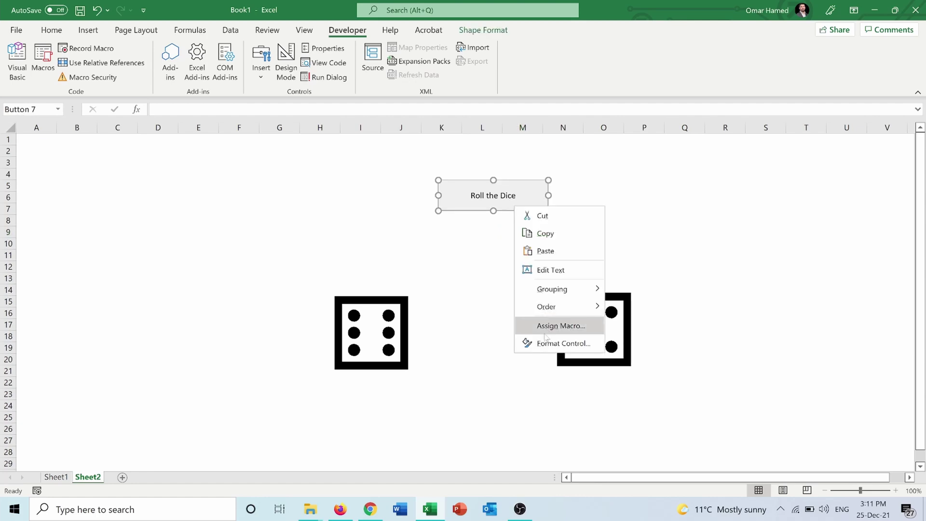
{"action": "left_click", "coordinate": [549, 343]}
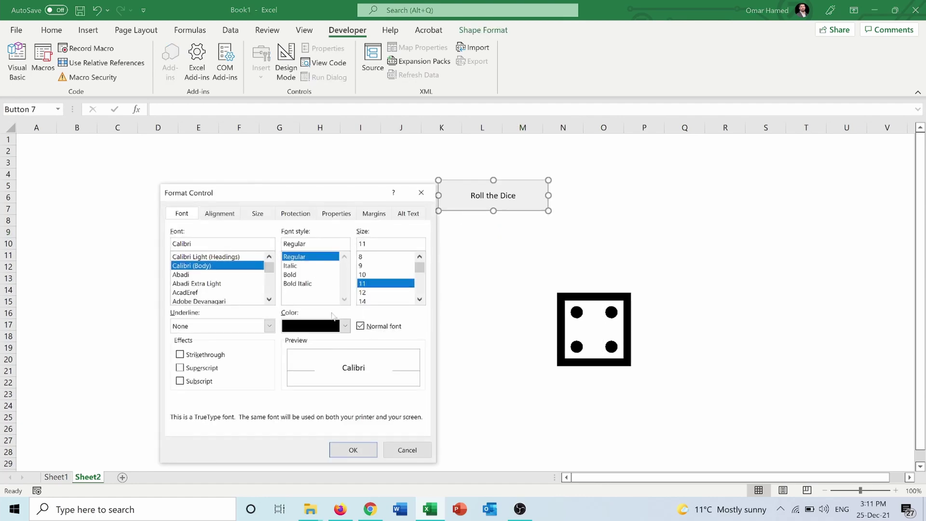
{"action": "left_click", "coordinate": [371, 302]}
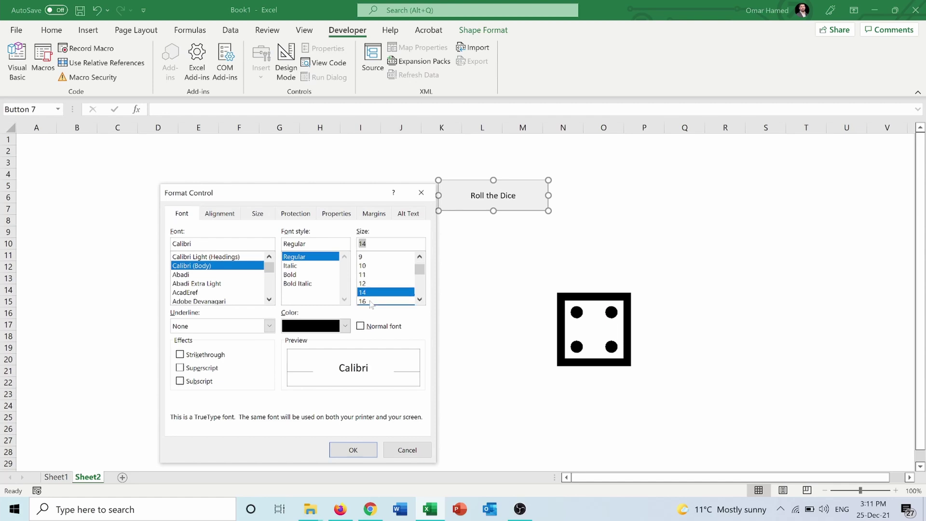
{"action": "left_click", "coordinate": [371, 301]}
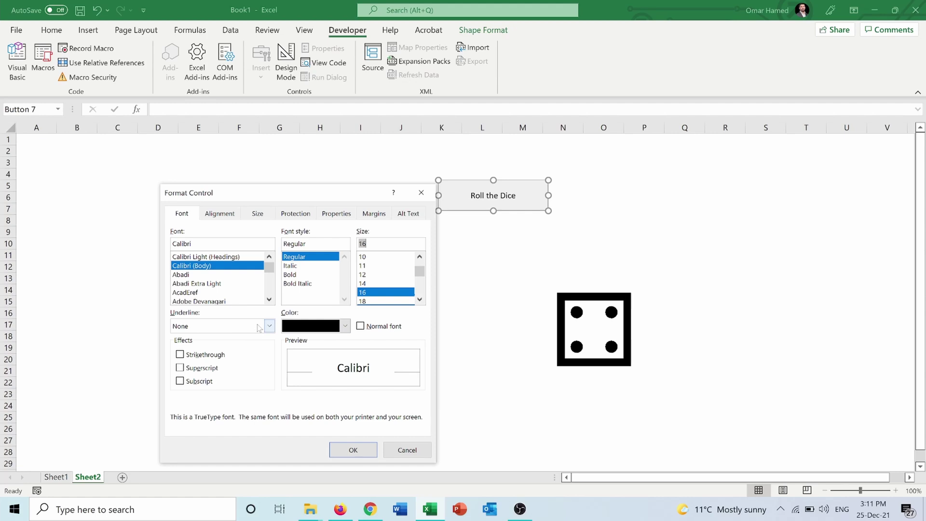
{"action": "left_click", "coordinate": [264, 214]}
{"action": "left_click", "coordinate": [223, 217]}
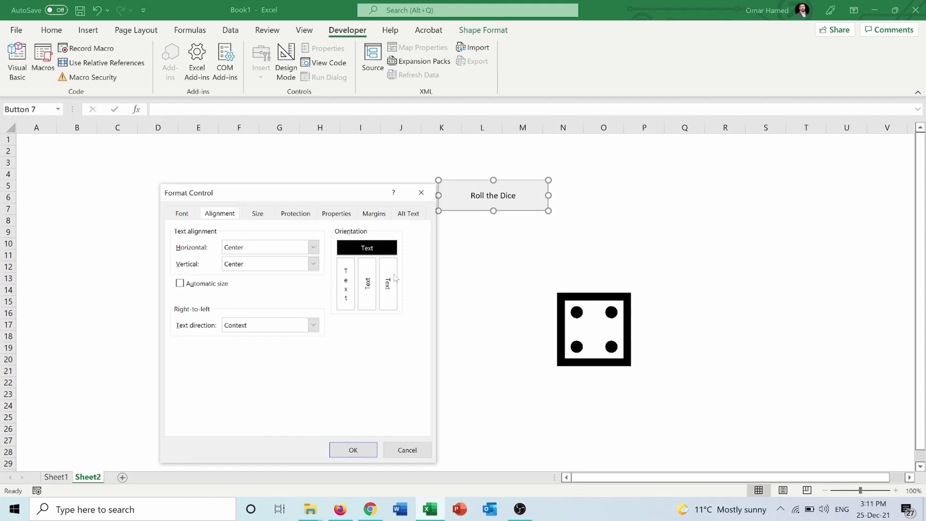
{"action": "left_click", "coordinate": [346, 451]}
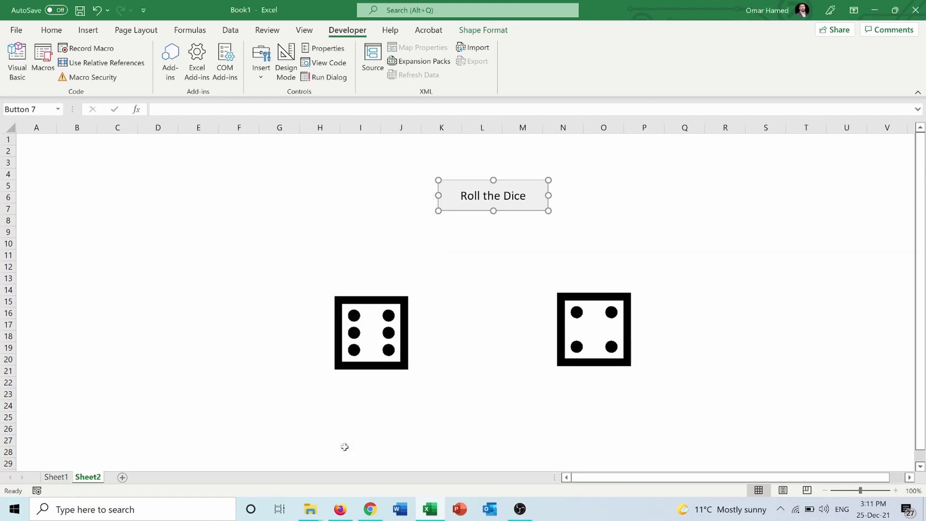
Deselect the button and roll twice, leaving the dice on one and three.
{"action": "left_click", "coordinate": [506, 291]}
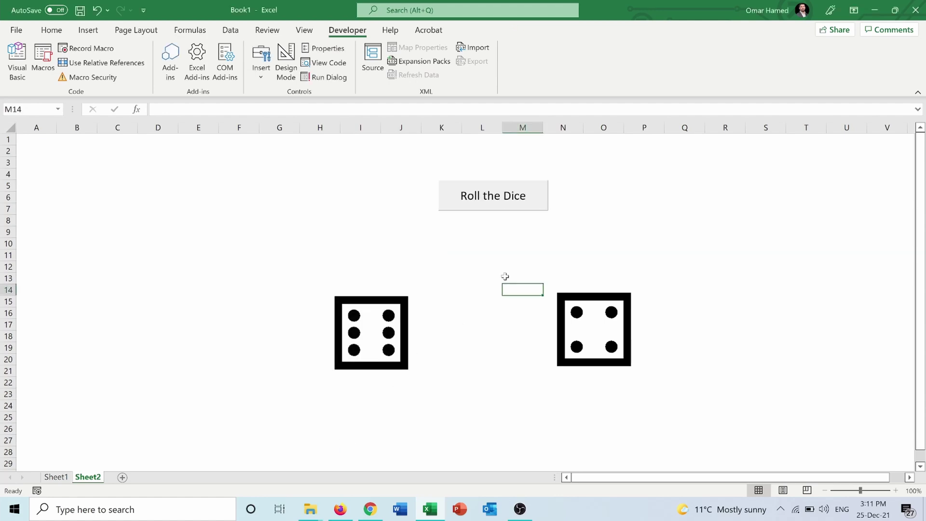
{"action": "left_click", "coordinate": [495, 208]}
{"action": "left_click", "coordinate": [495, 208]}
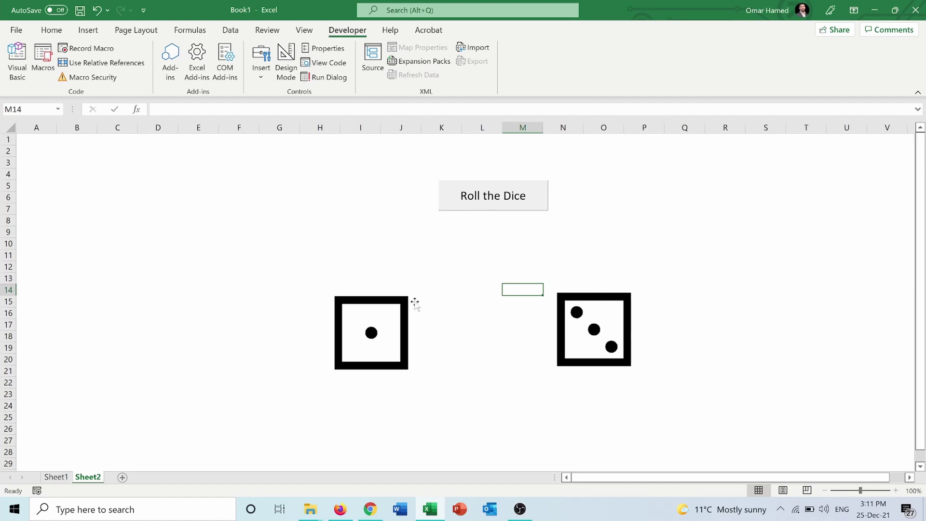